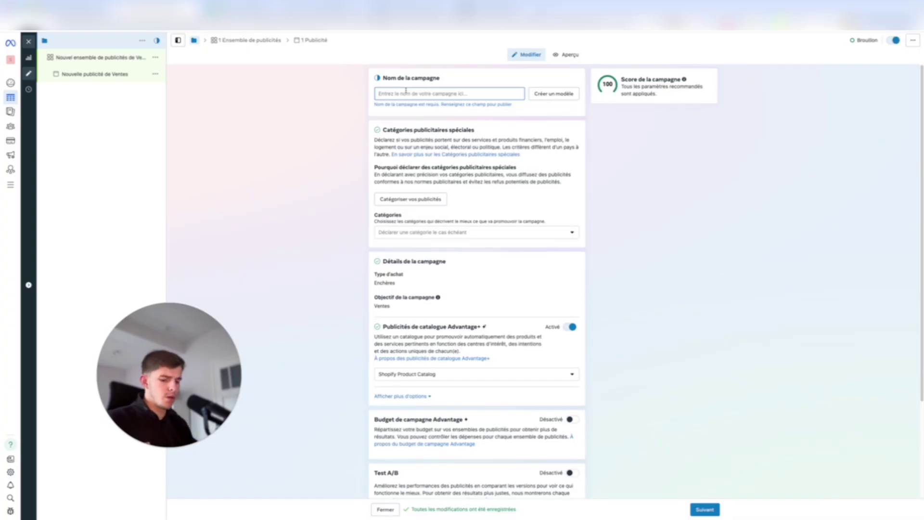
# Name the campaign "CBO - Testing - Canapé - 20/02"
pyautogui.write('CBO')
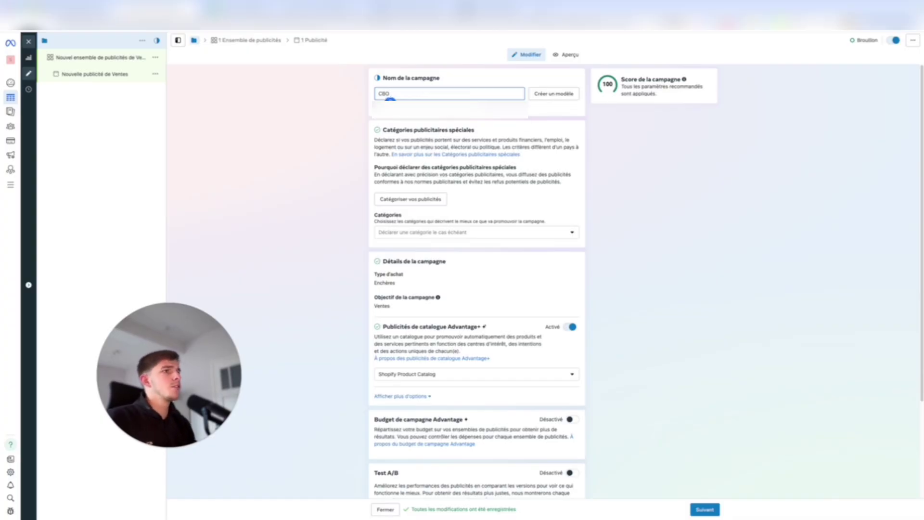
pyautogui.write(' - 1esting')
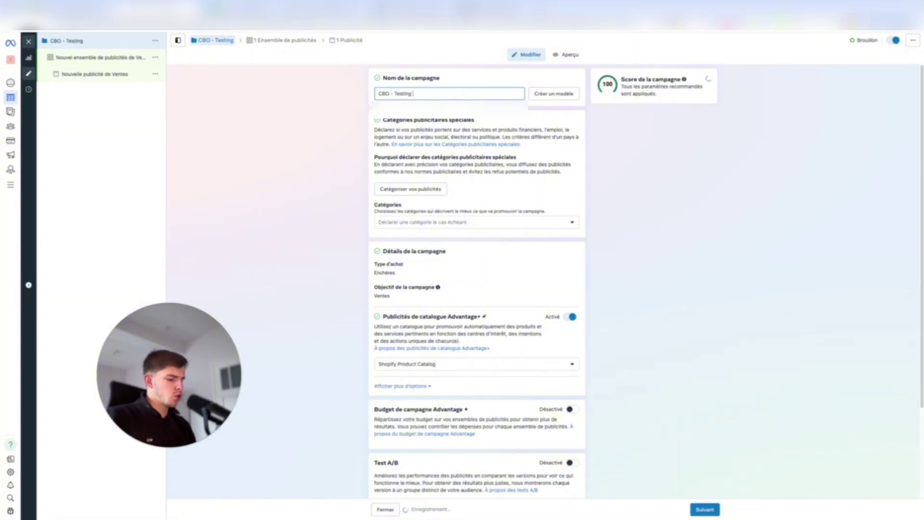
pyautogui.write(' - Camp')
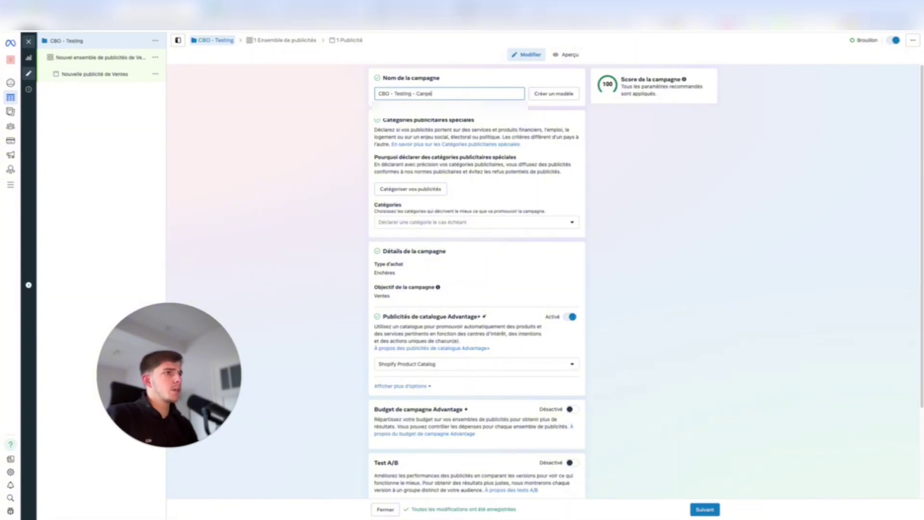
pyautogui.write('a')
pyautogui.press('BackSpace')
pyautogui.press('BackSpace')
pyautogui.write('apé')
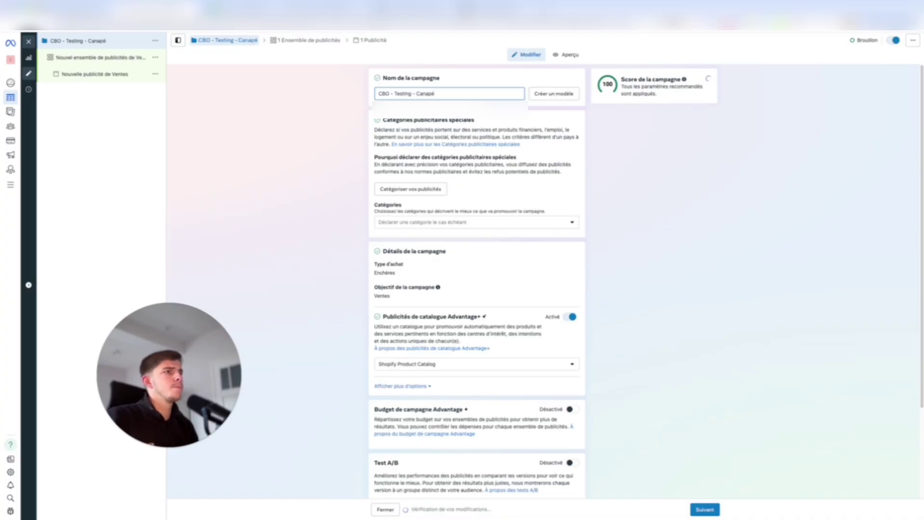
pyautogui.write(' -')
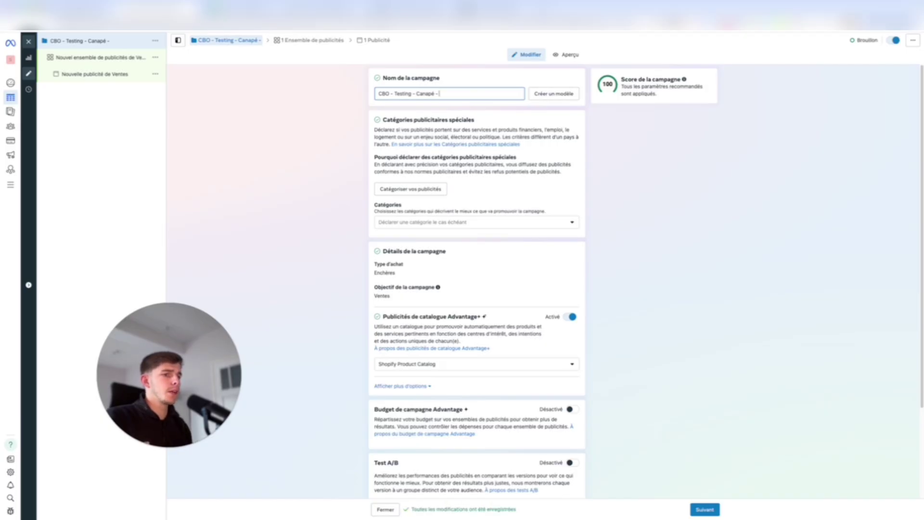
pyautogui.write(' 20')
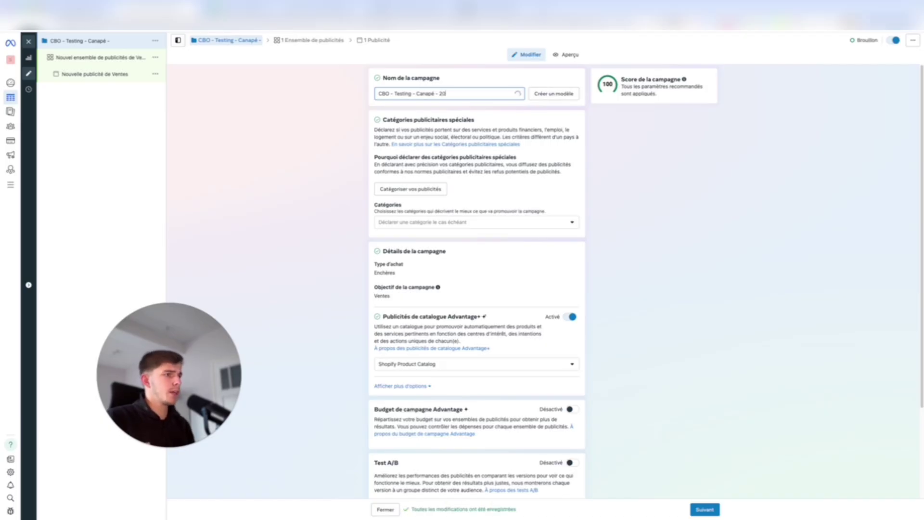
pyautogui.write('/02')
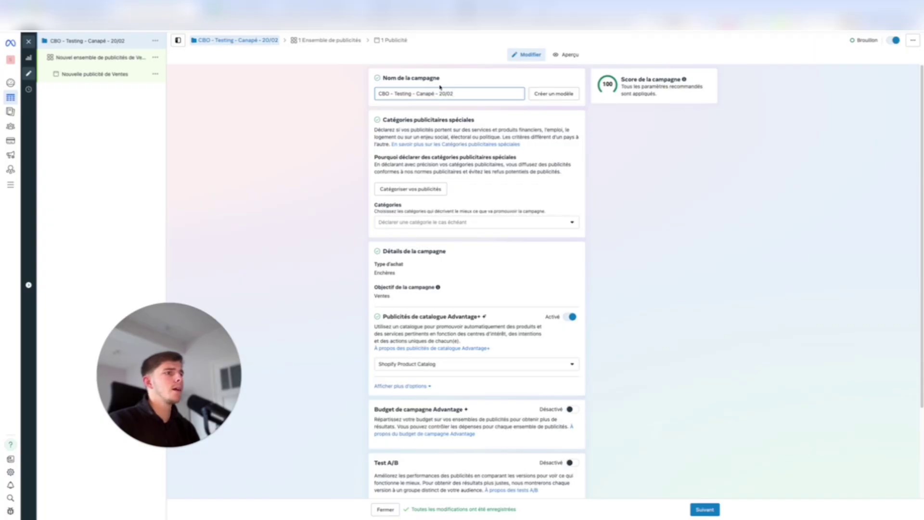
# Turn off the Advantage+ catalogue ads and turn on the Advantage campaign budget
pyautogui.scroll(-2, 486, 198)
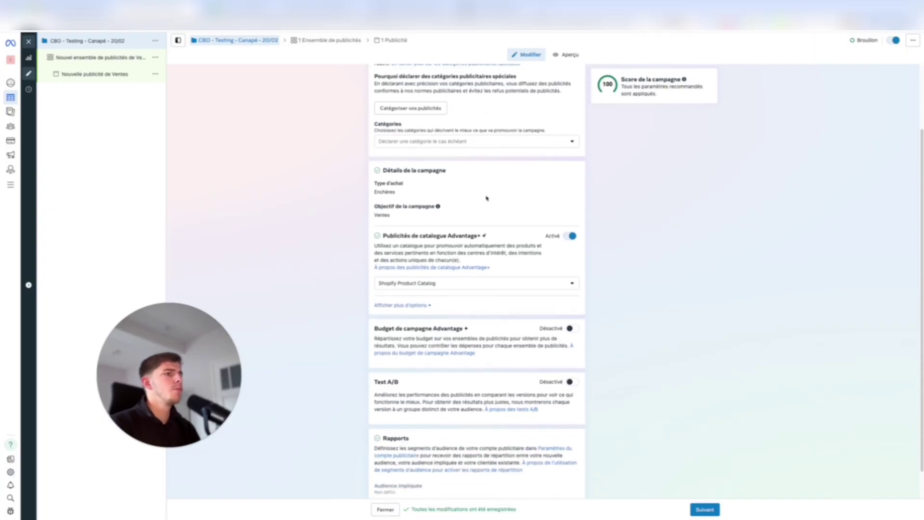
pyautogui.click(571, 236)
pyautogui.scroll(-1, 483, 193)
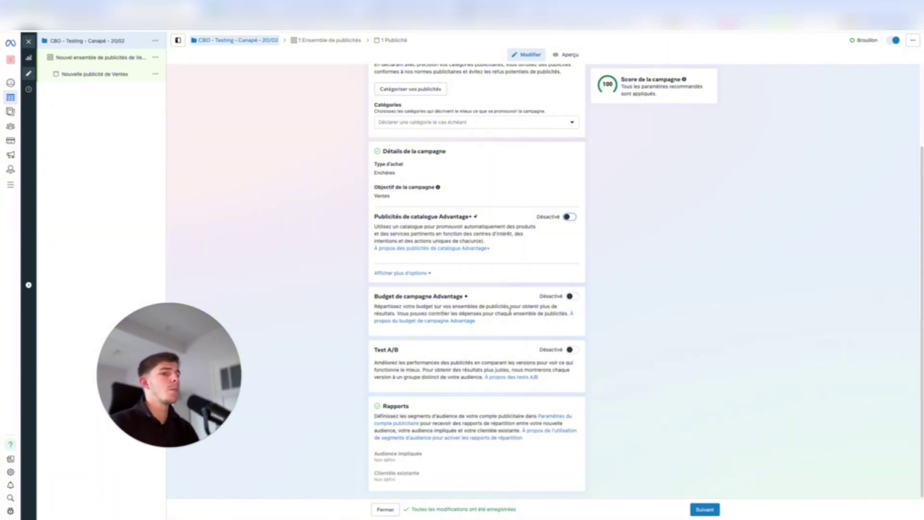
pyautogui.click(569, 298)
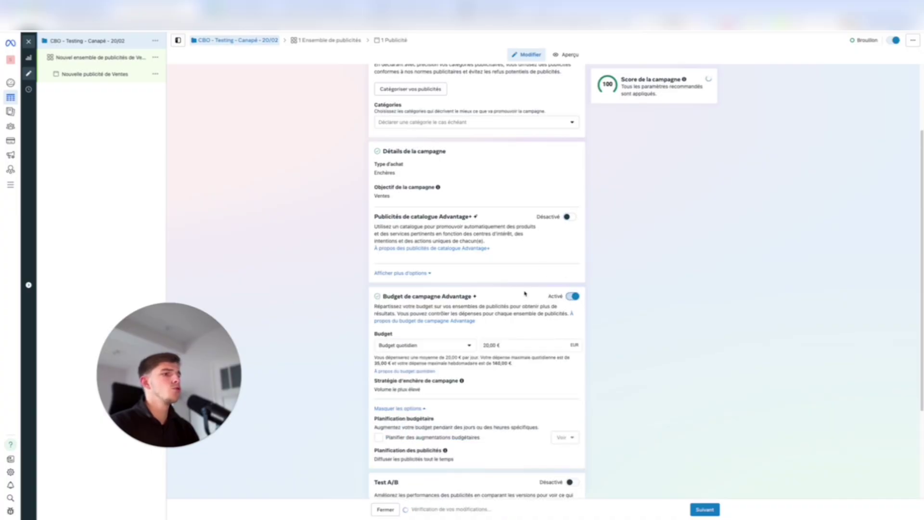
# Set the campaign's daily budget to 50,00 €
pyautogui.scroll(-1, 478, 294)
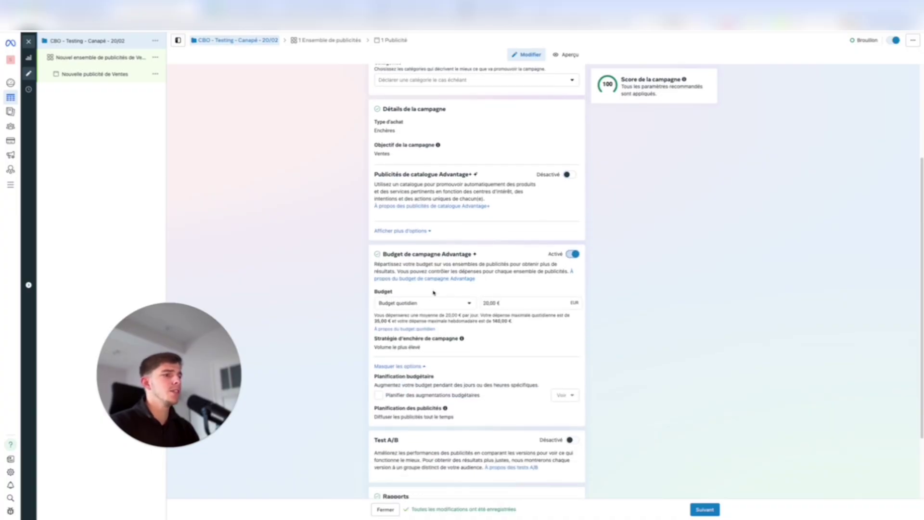
pyautogui.click(487, 303)
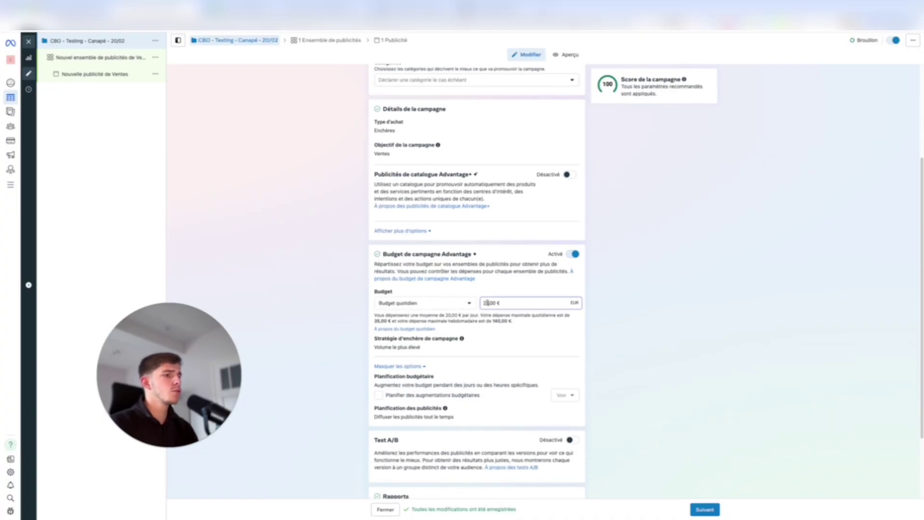
pyautogui.press('Delete')
pyautogui.press('Delete')
pyautogui.write('50')
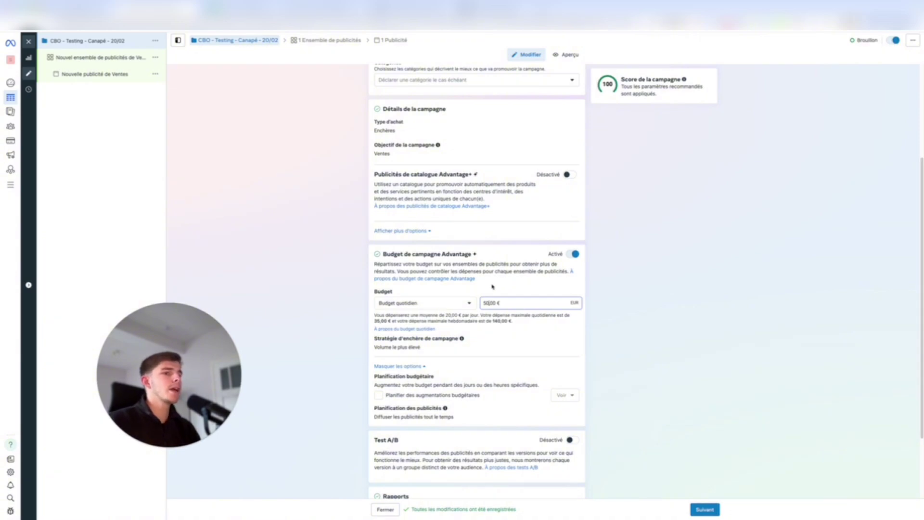
# Continue to the ad set settings and rename the ad set as "Broad"
pyautogui.scroll(-2, 481, 286)
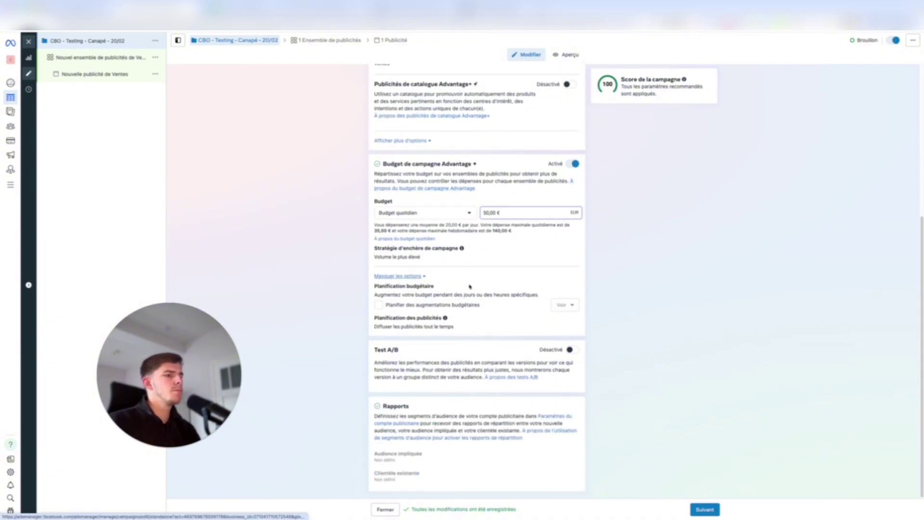
pyautogui.click(705, 509)
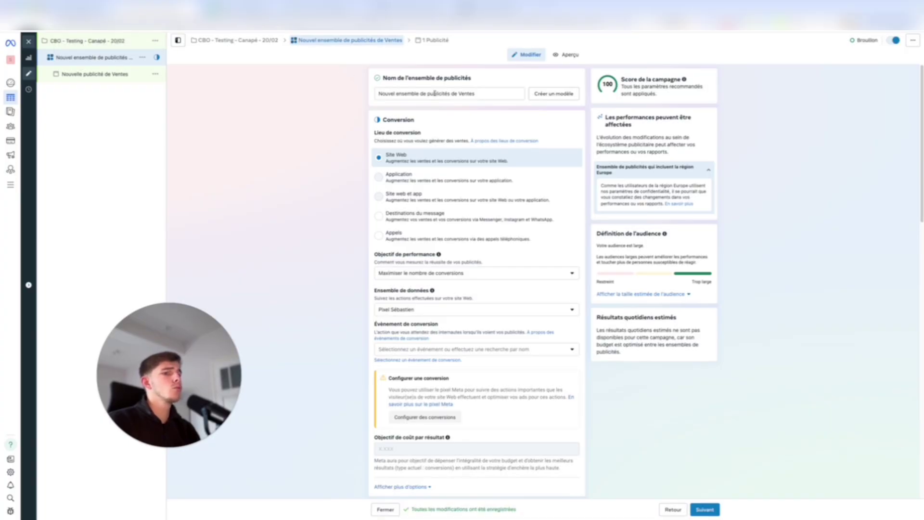
pyautogui.tripleClick(434, 93)
pyautogui.press('BackSpace')
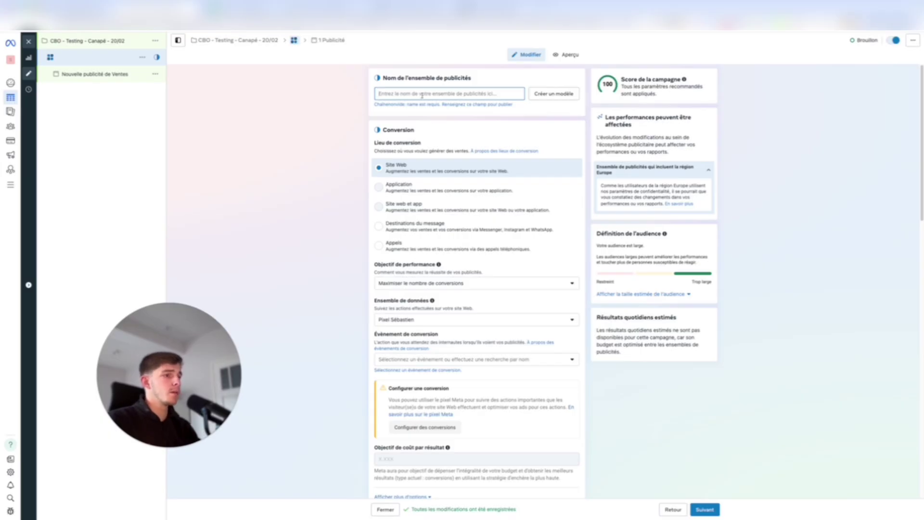
pyautogui.write('Broad')
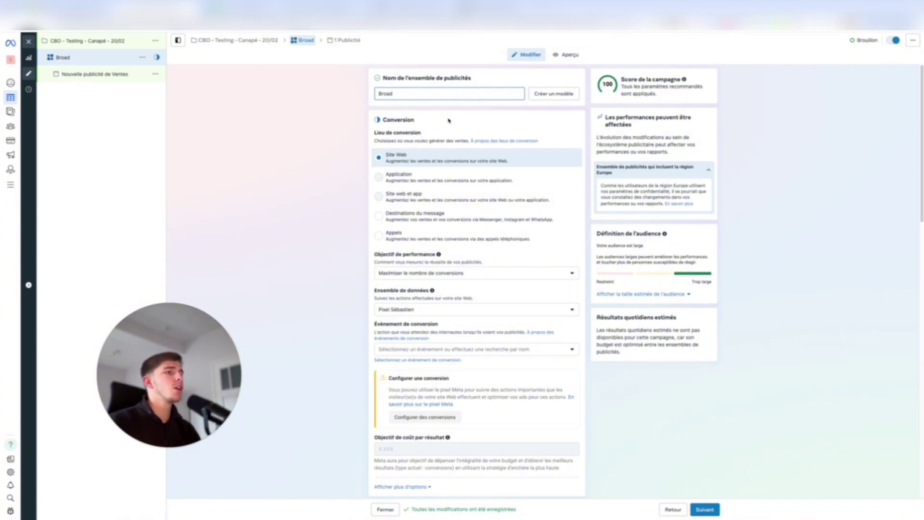
# Set the ad set's performance goal to "Maximiser le nombre de conversions" and its conversion event to "Achat"
pyautogui.click(449, 273)
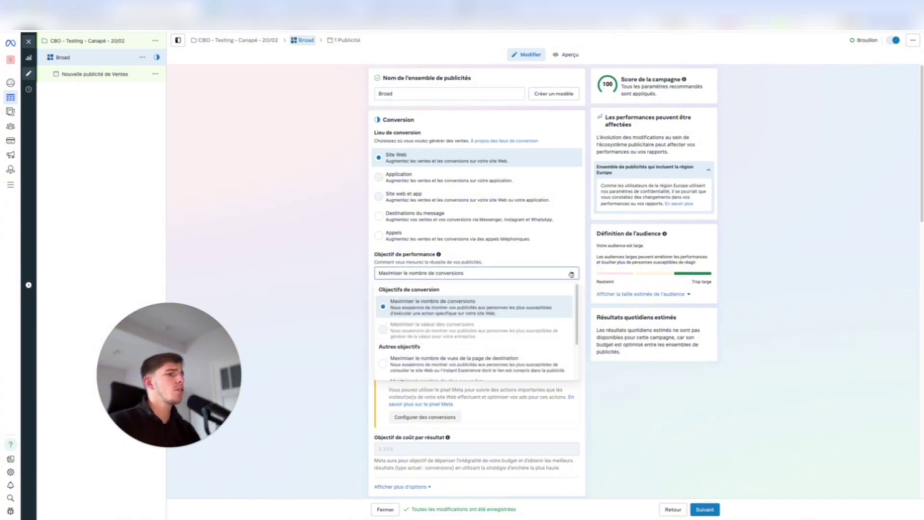
pyautogui.click(450, 306)
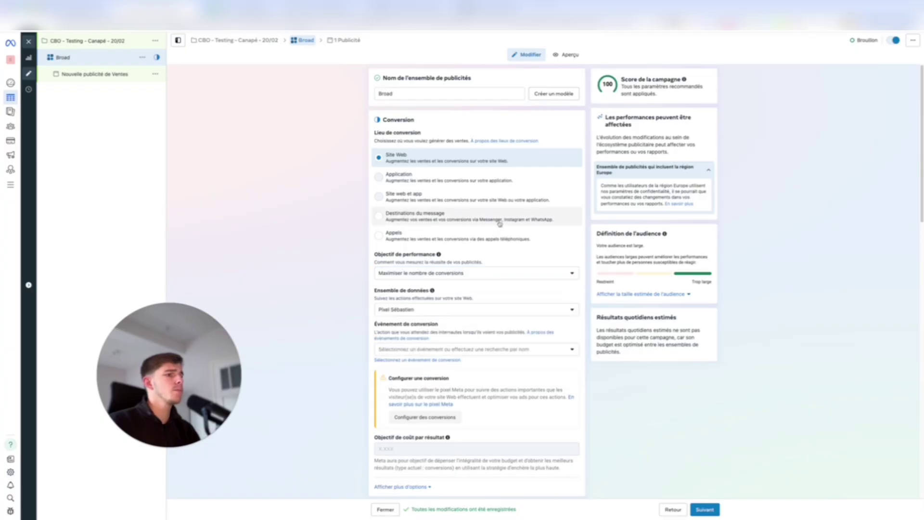
pyautogui.scroll(-1, 470, 253)
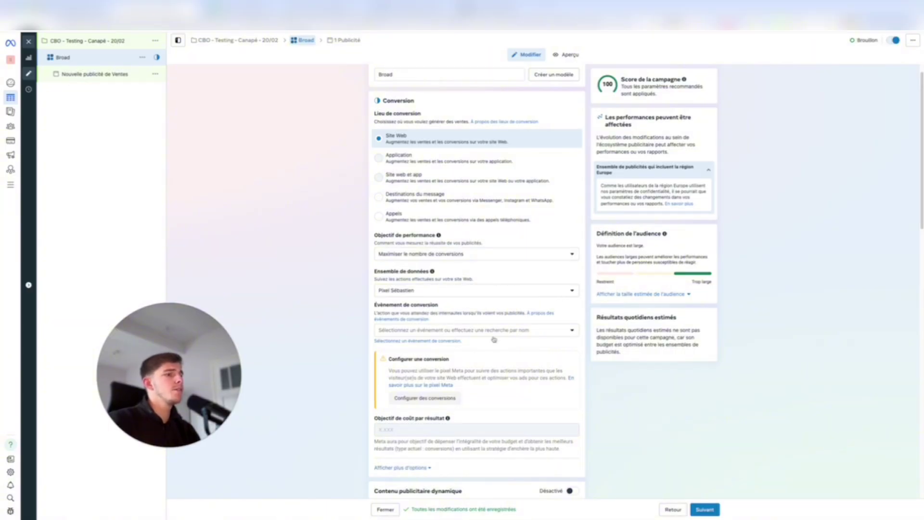
pyautogui.click(560, 333)
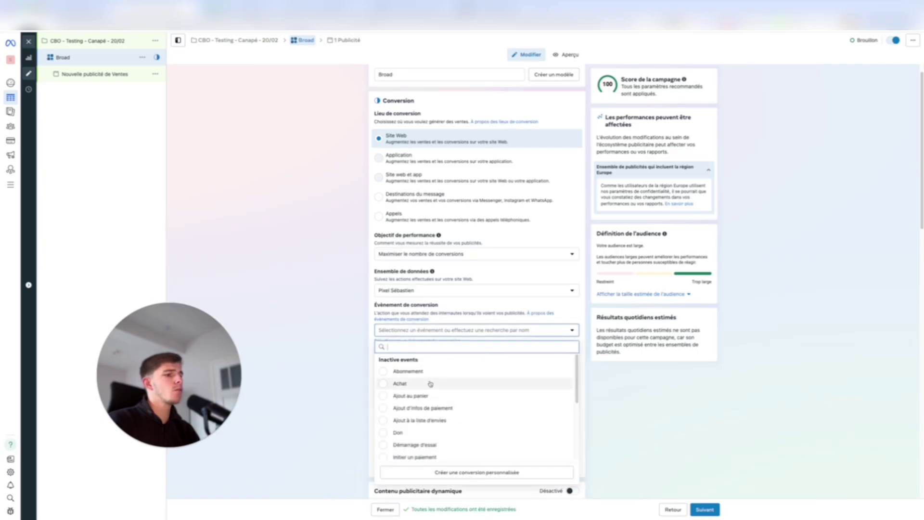
pyautogui.click(430, 383)
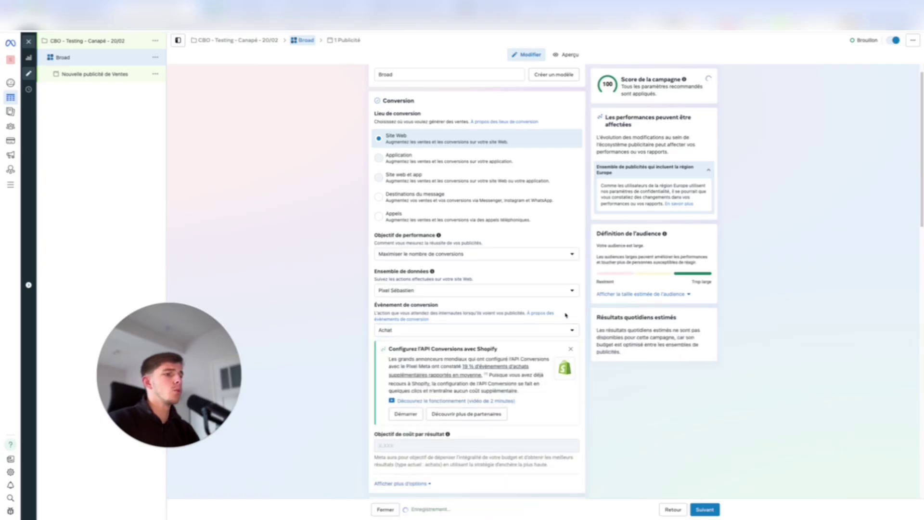
# Schedule the ad set to start on 20 février 2025 at 05:00
pyautogui.scroll(-1, 565, 315)
pyautogui.scroll(-3, 558, 299)
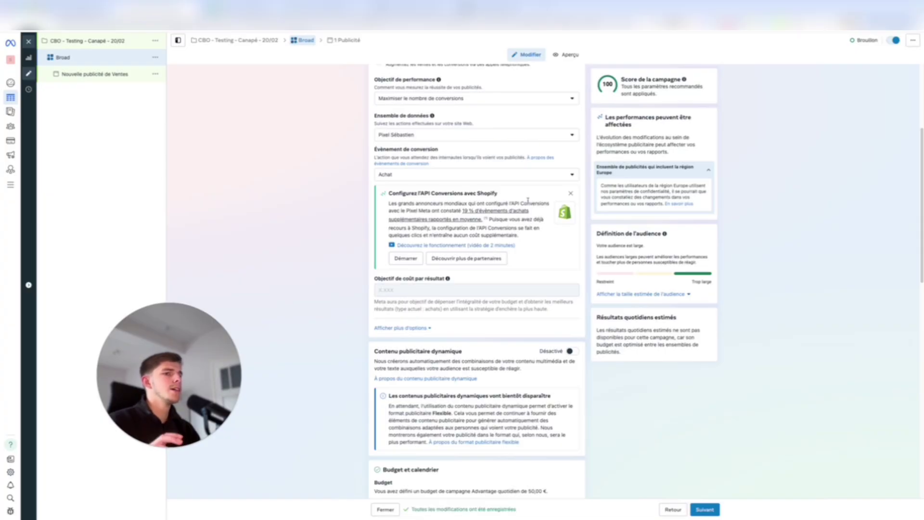
pyautogui.scroll(-2, 502, 166)
pyautogui.scroll(-4, 501, 166)
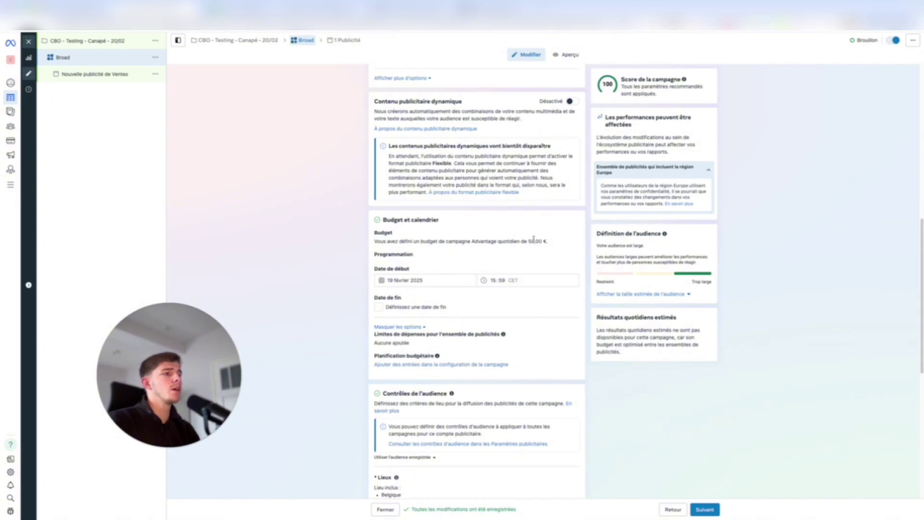
pyautogui.click(401, 280)
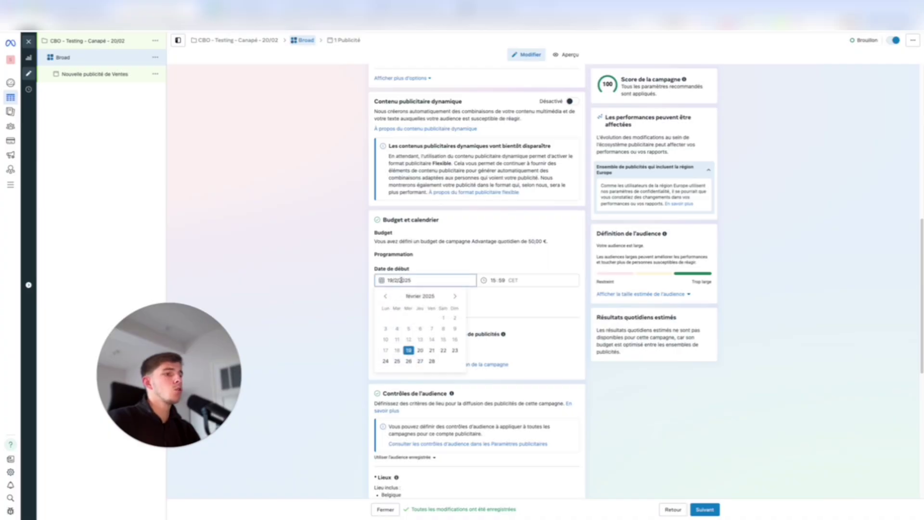
pyautogui.click(418, 351)
pyautogui.press('Tab')
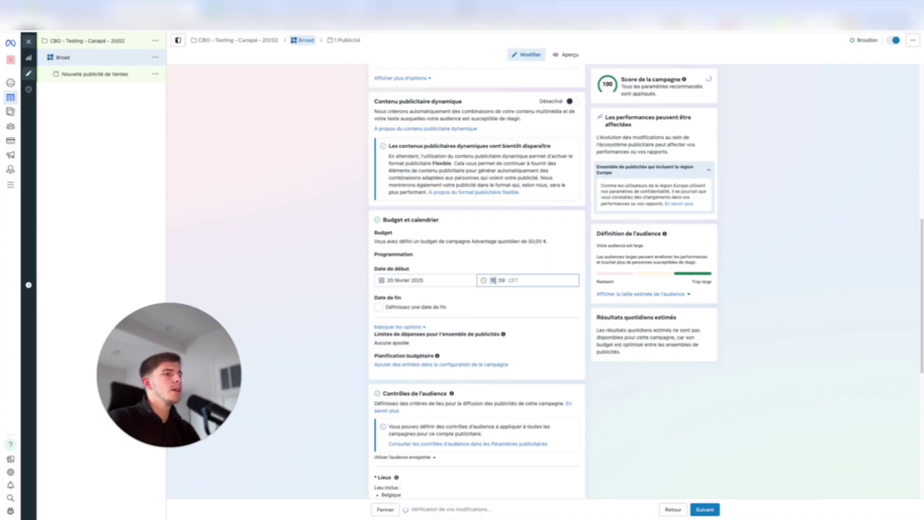
pyautogui.write('0')
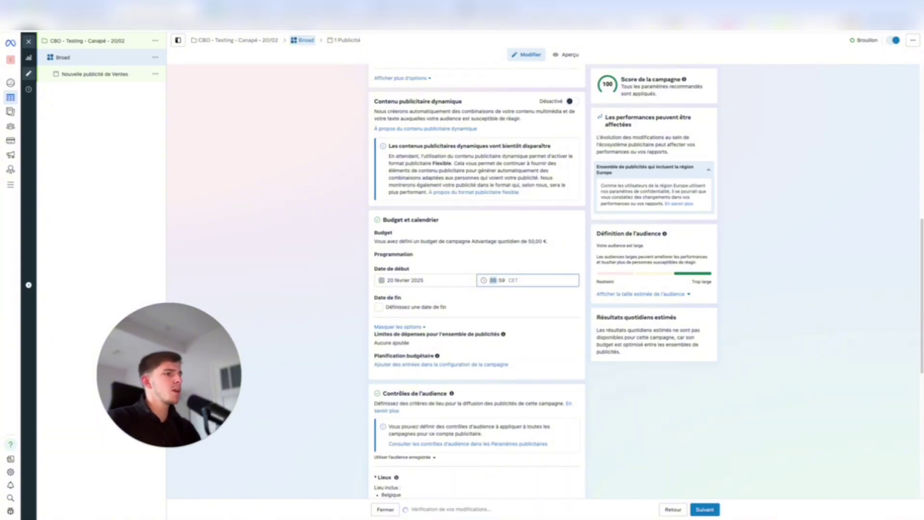
pyautogui.write('05:00')
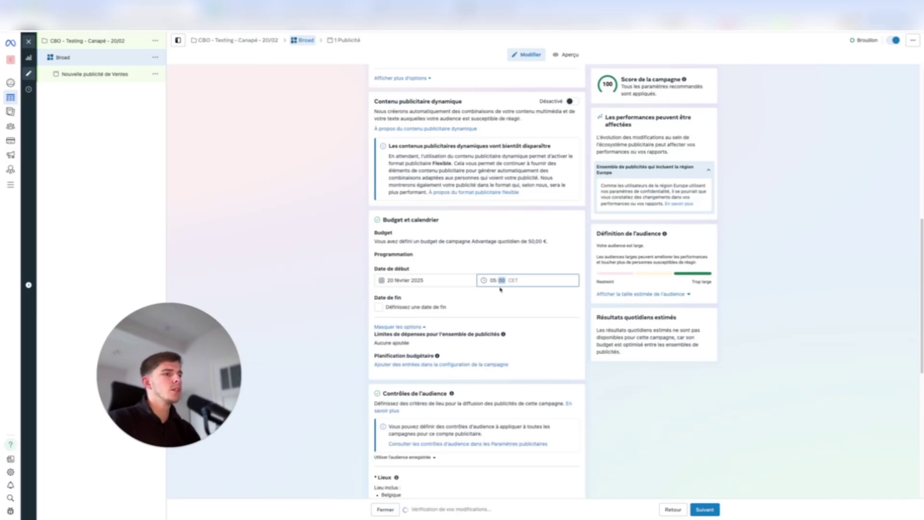
pyautogui.click(488, 266)
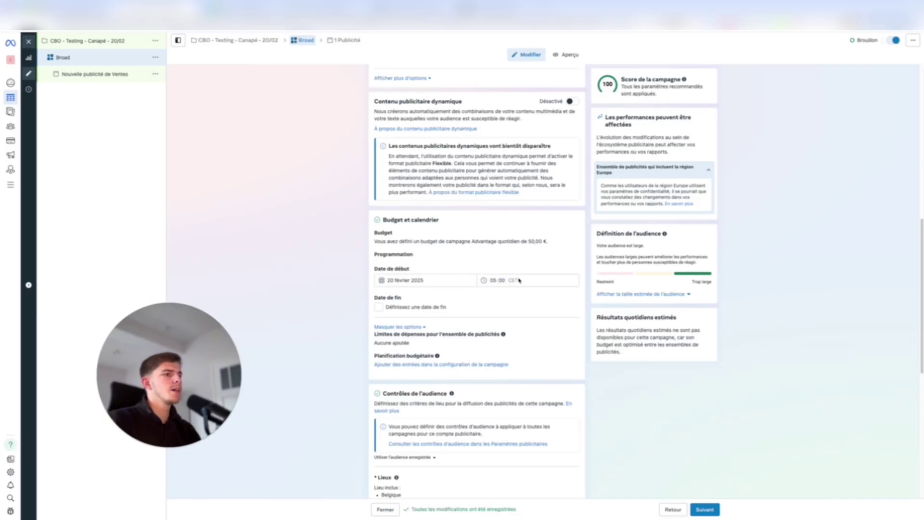
# Add France to the ad set's included locations alongside Belgique in the audience controls
pyautogui.scroll(-4, 484, 259)
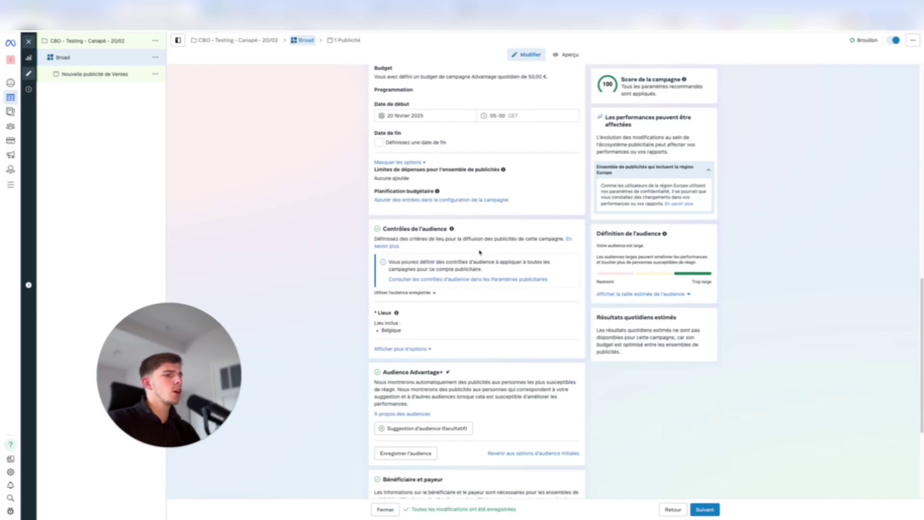
pyautogui.scroll(-1, 480, 252)
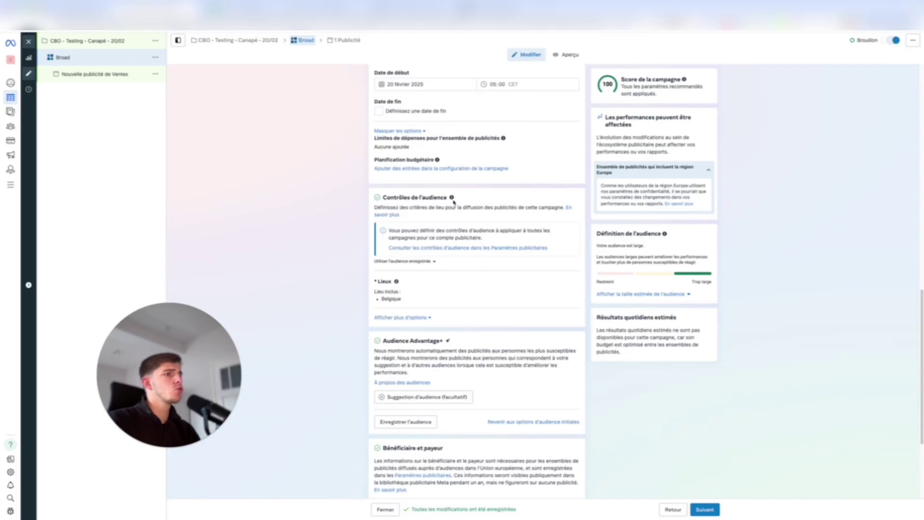
pyautogui.click(392, 317)
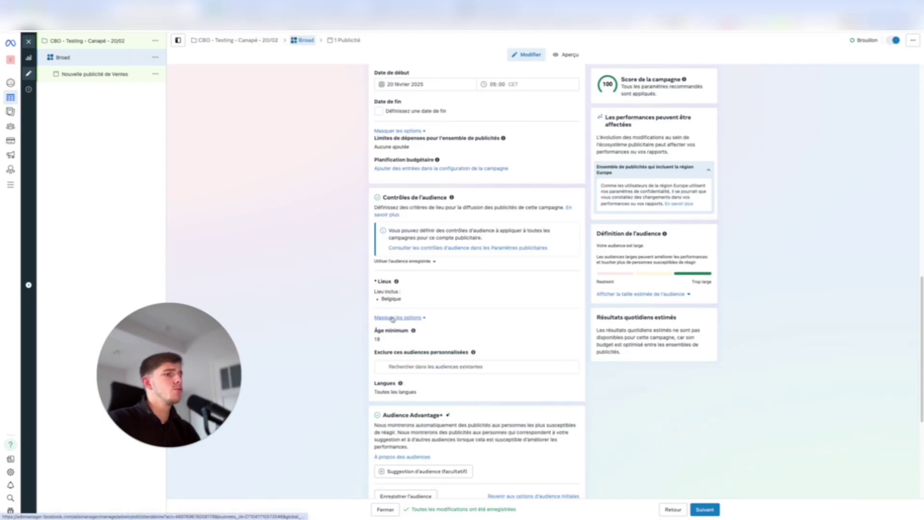
pyautogui.scroll(-1, 419, 272)
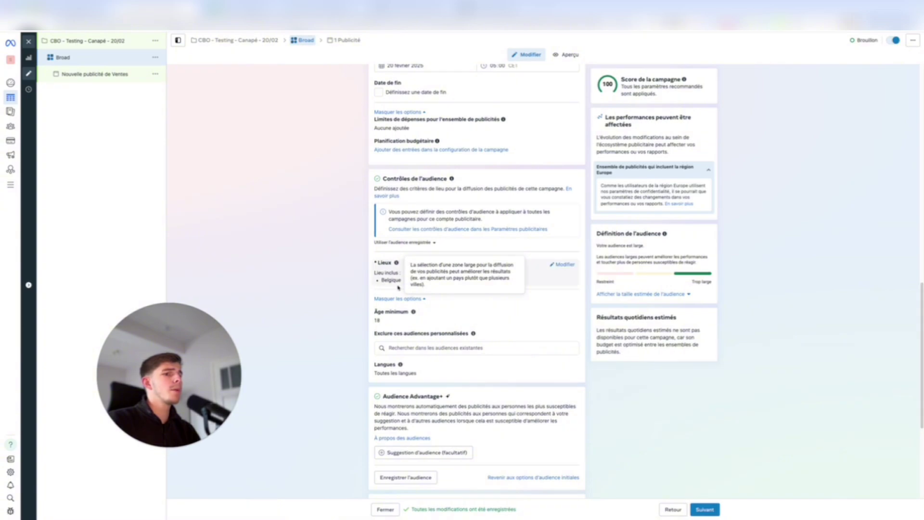
pyautogui.click(562, 265)
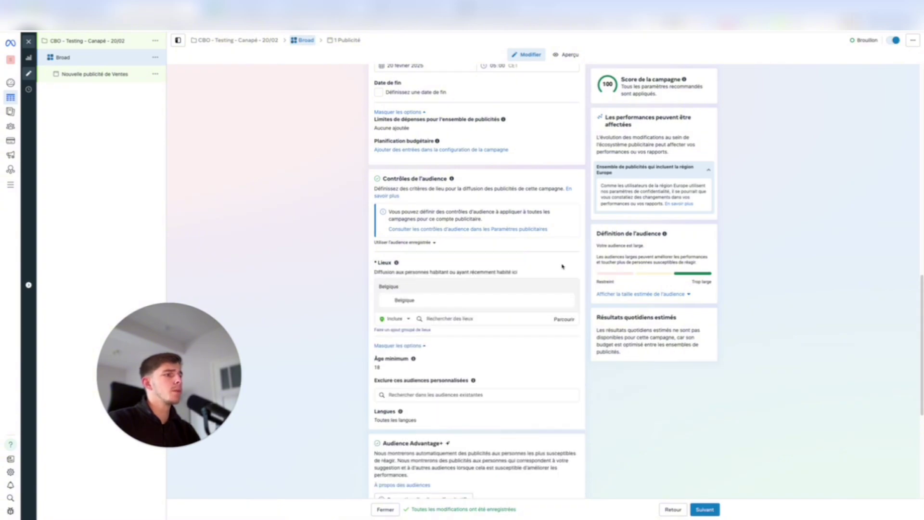
pyautogui.click(440, 317)
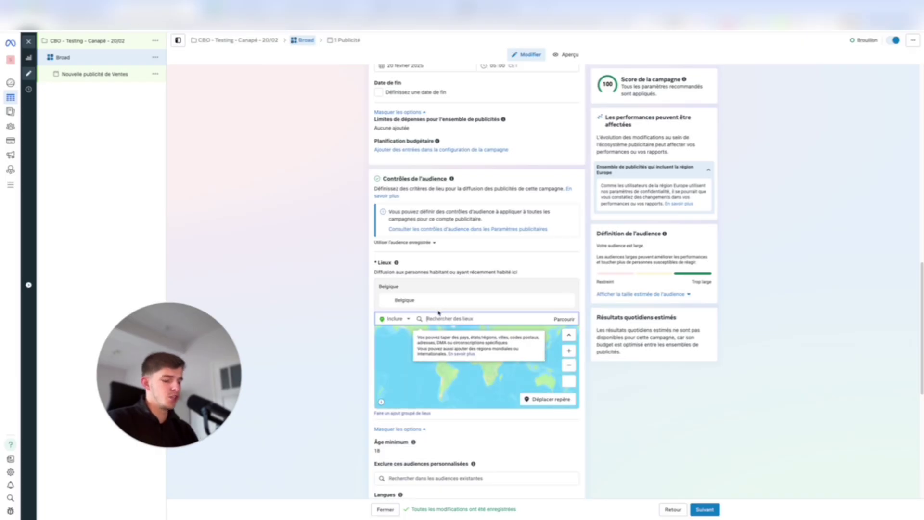
pyautogui.write('france')
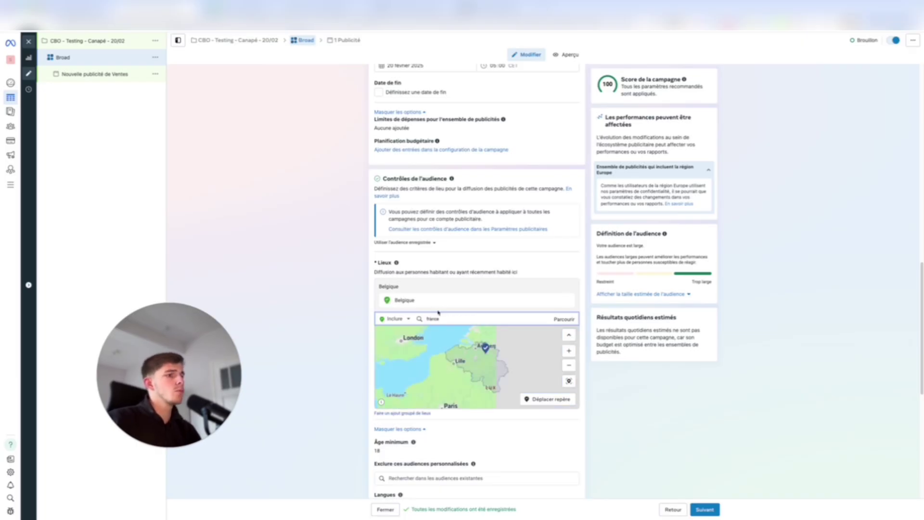
pyautogui.click(430, 334)
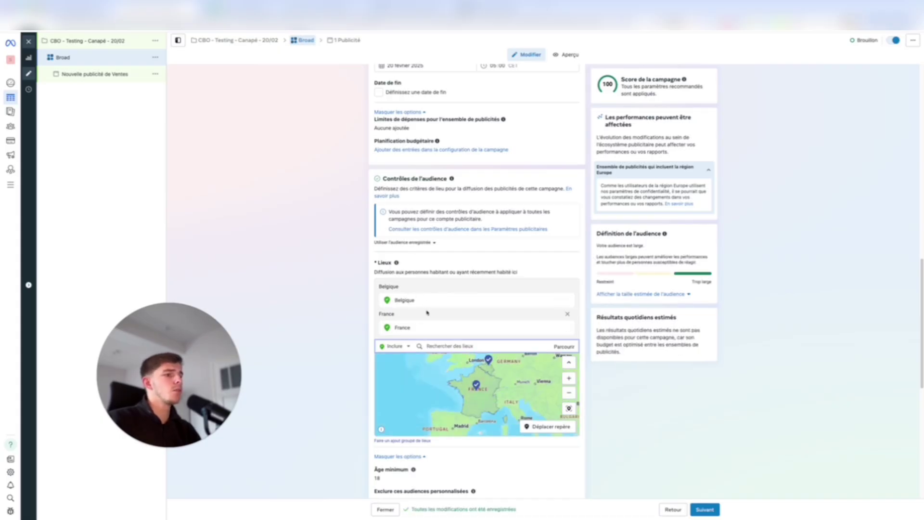
# Restrict the ad set's audience language to "Français (tout)"
pyautogui.scroll(-3, 407, 347)
pyautogui.scroll(-1, 411, 358)
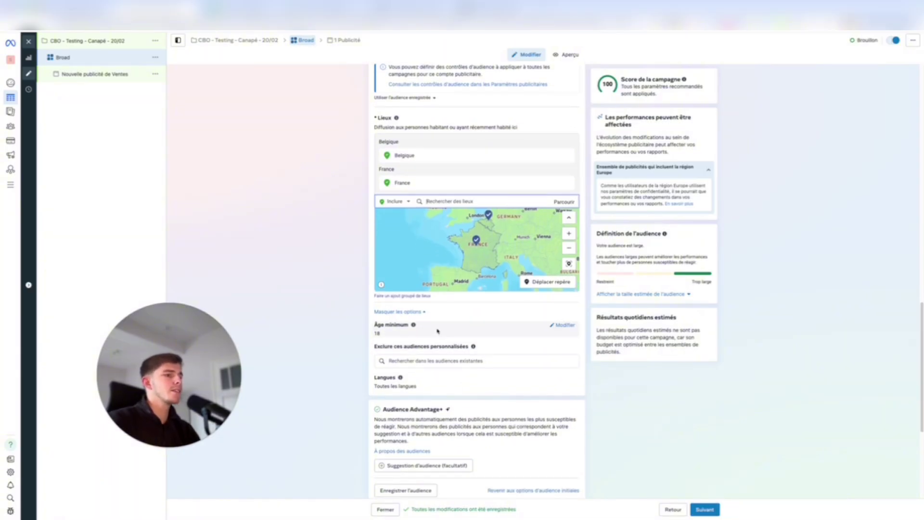
pyautogui.scroll(-2, 416, 311)
pyautogui.click(417, 312)
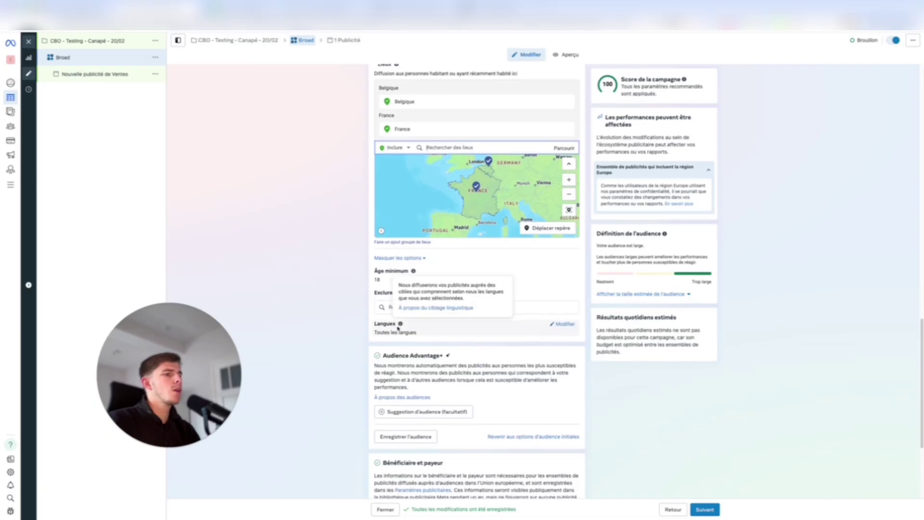
pyautogui.click(566, 325)
pyautogui.click(457, 351)
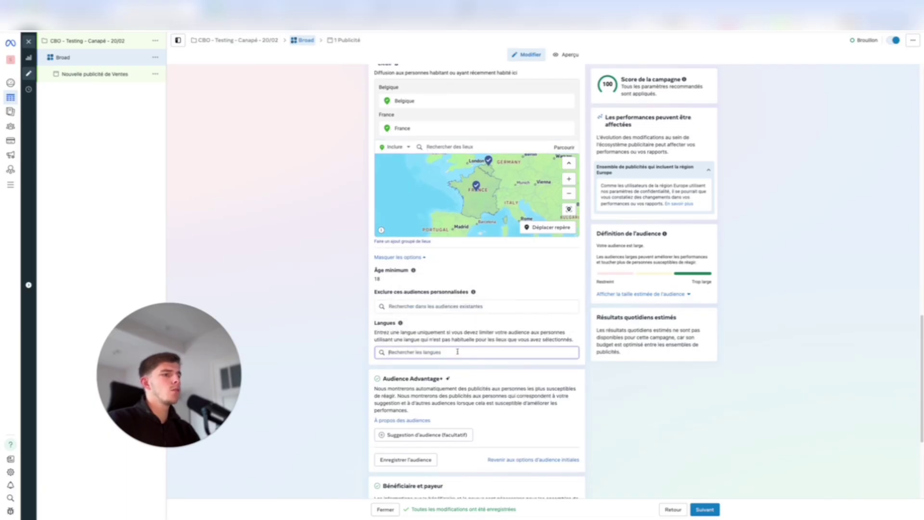
pyautogui.write('fra')
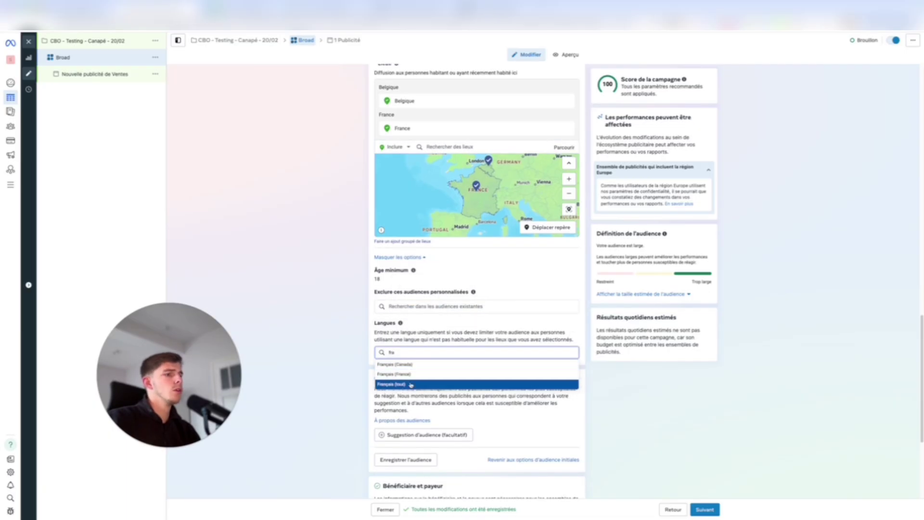
pyautogui.click(408, 365)
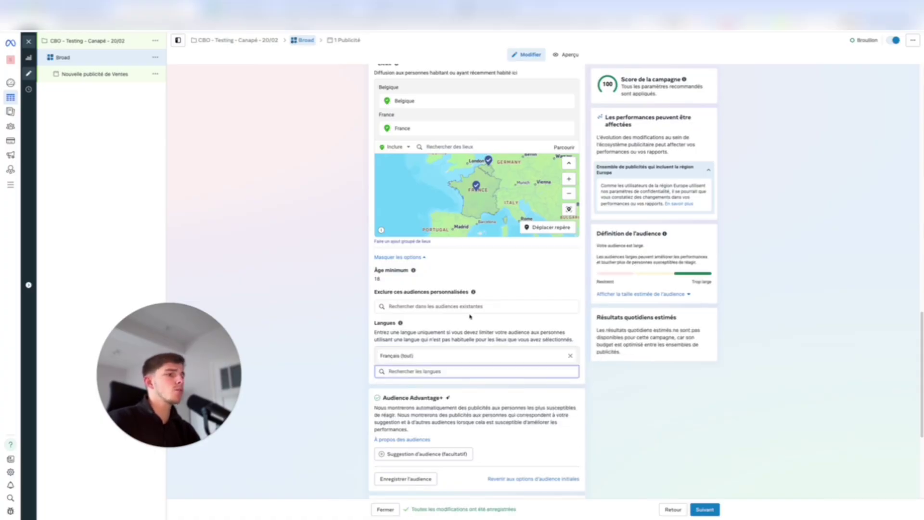
# Expand the optional audience suggestion, try adding the "Dogs (animals)" interest to the detailed targeting, and remove it again
pyautogui.scroll(-3, 470, 316)
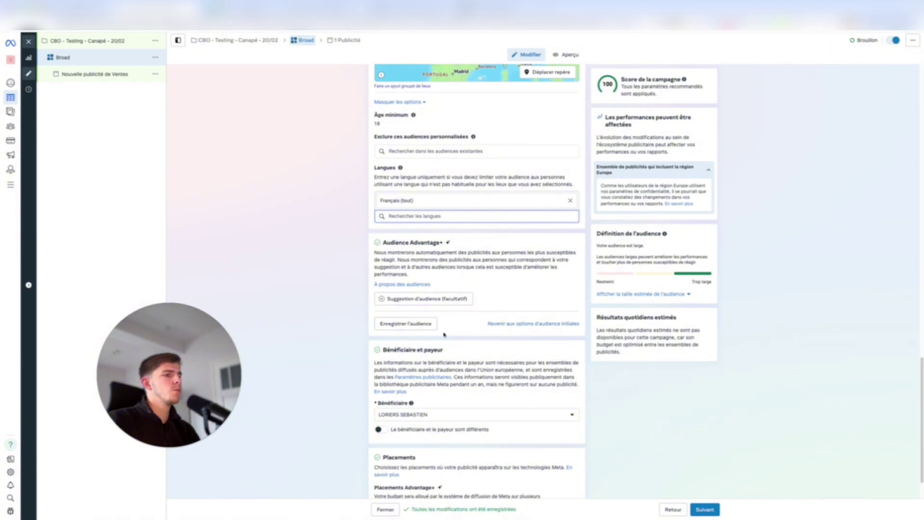
pyautogui.click(425, 299)
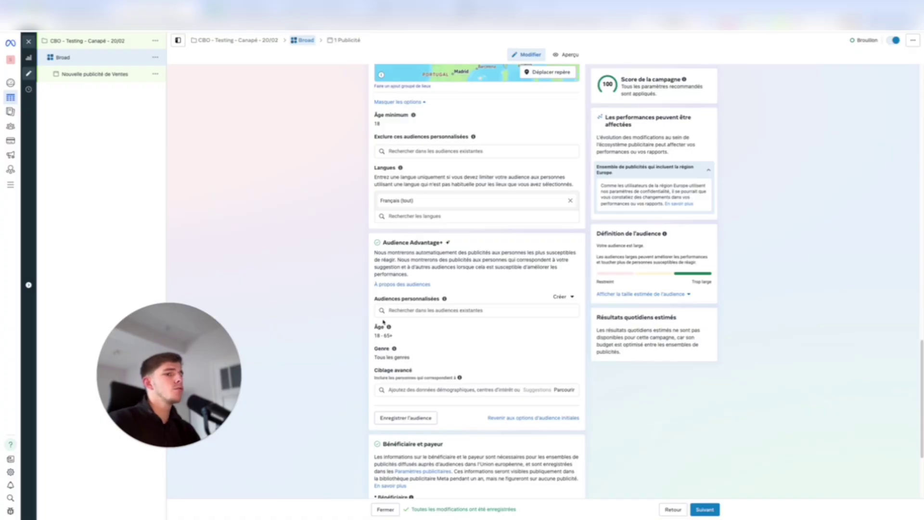
pyautogui.scroll(8, 472, 169)
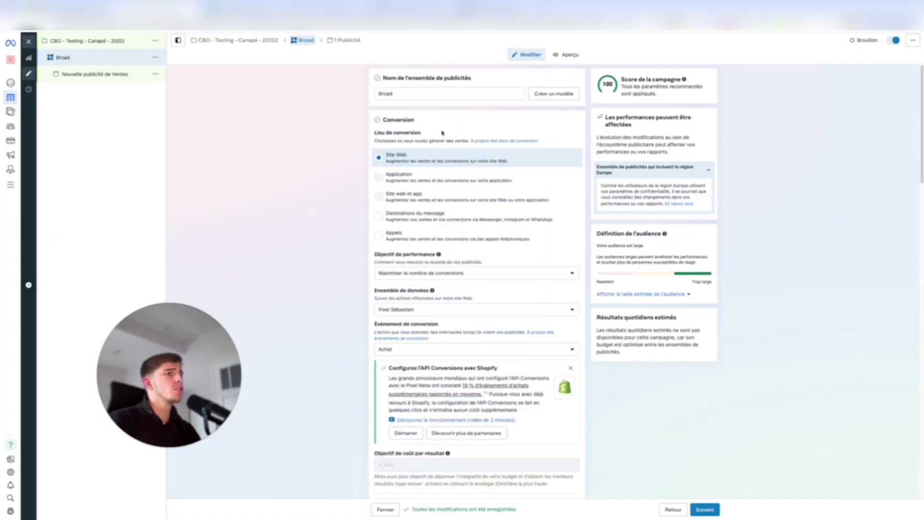
pyautogui.scroll(-10, 417, 120)
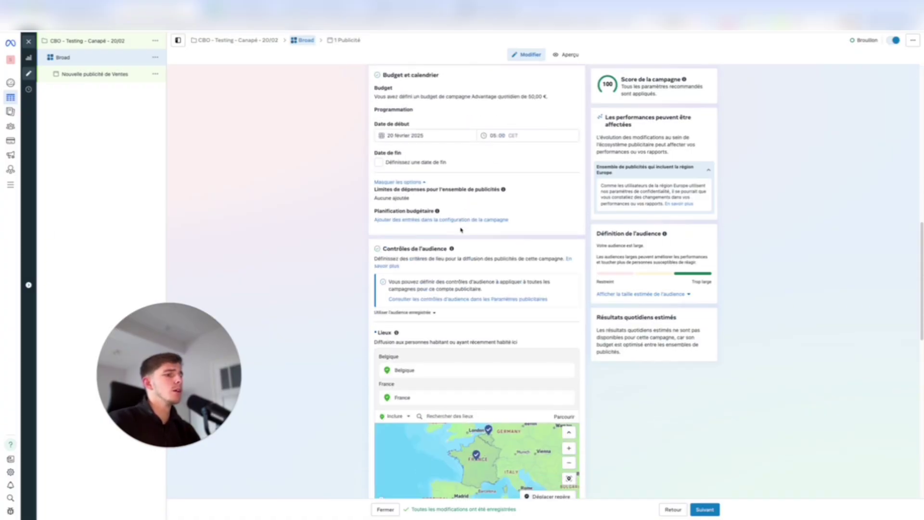
pyautogui.scroll(-10, 460, 230)
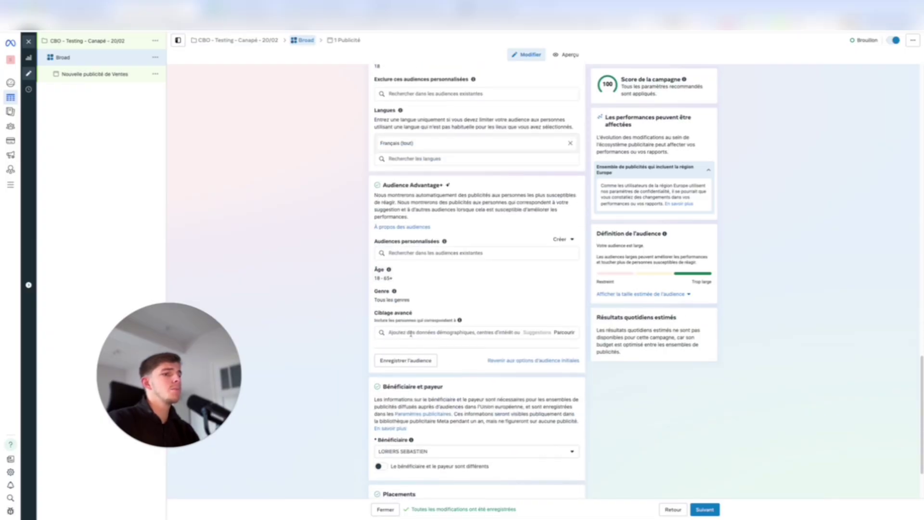
pyautogui.click(413, 334)
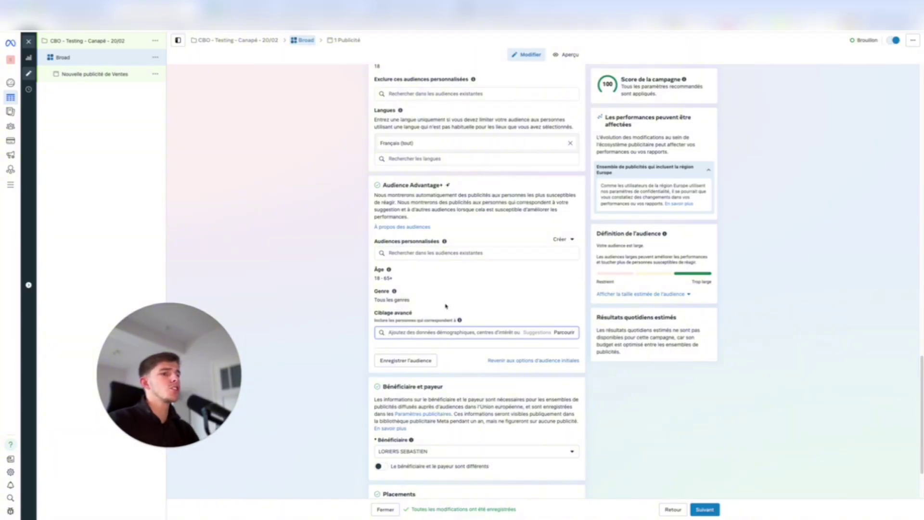
pyautogui.write('dog')
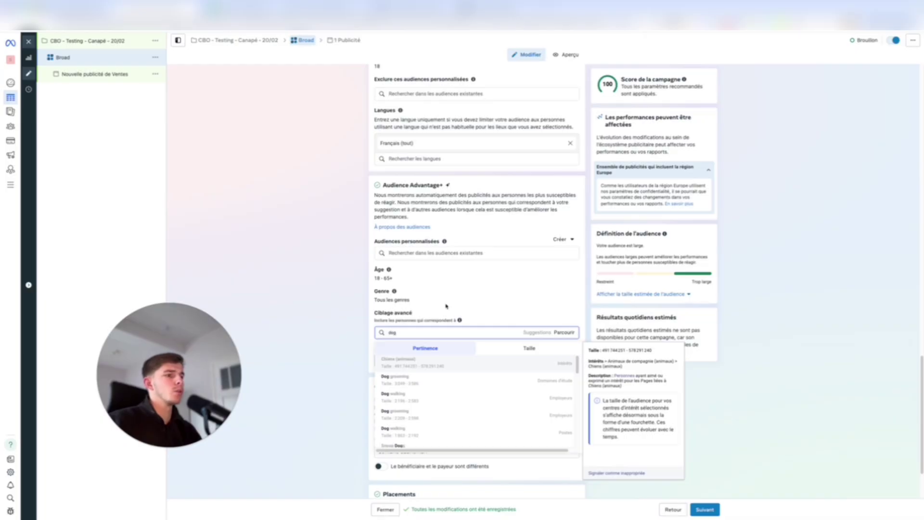
pyautogui.click(412, 361)
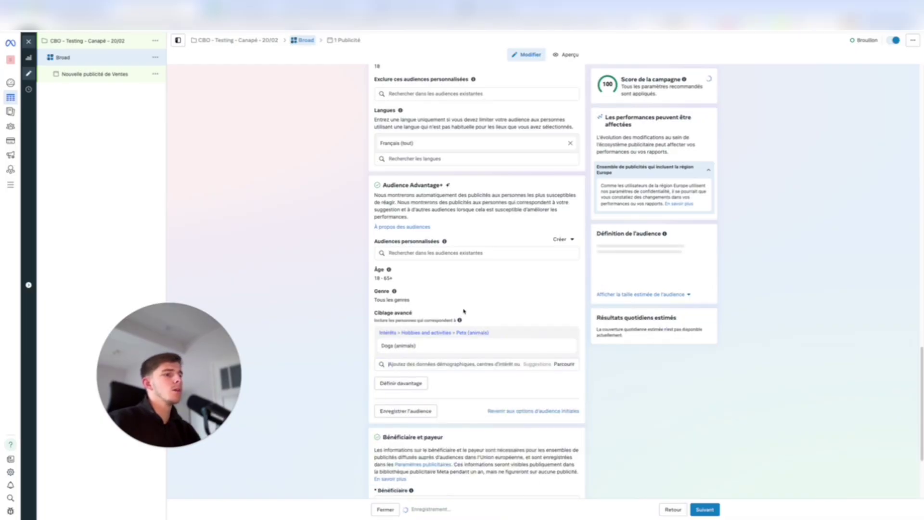
pyautogui.moveTo(463, 352)
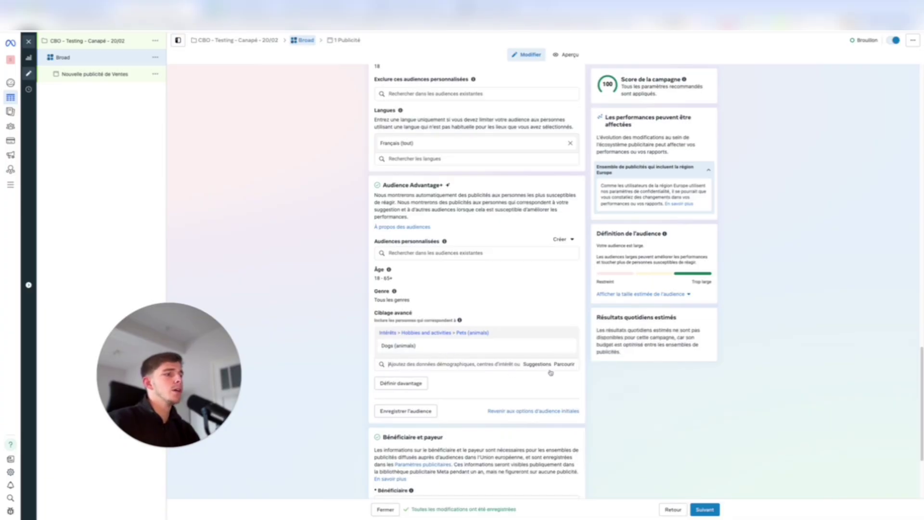
pyautogui.click(569, 345)
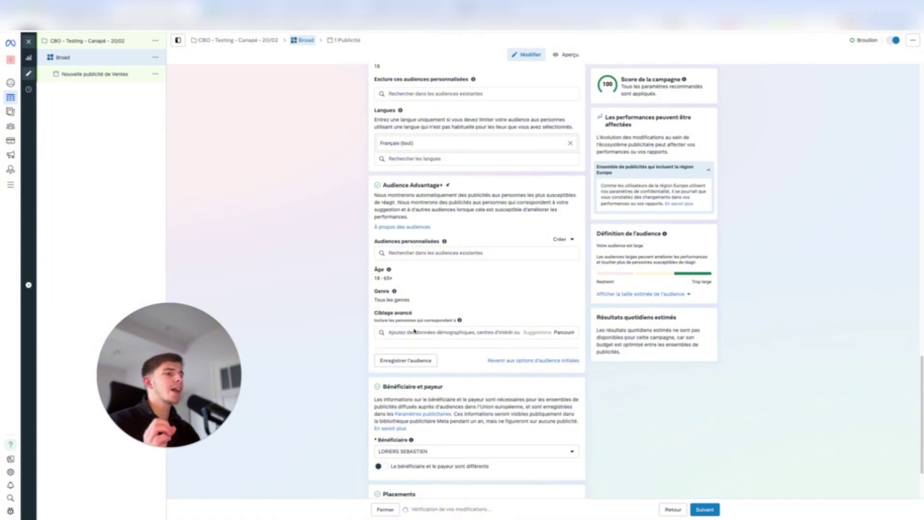
# Check the suggested age and the "Bénéficiaire et payeur" section, and continue to the ad settings
pyautogui.moveTo(394, 294)
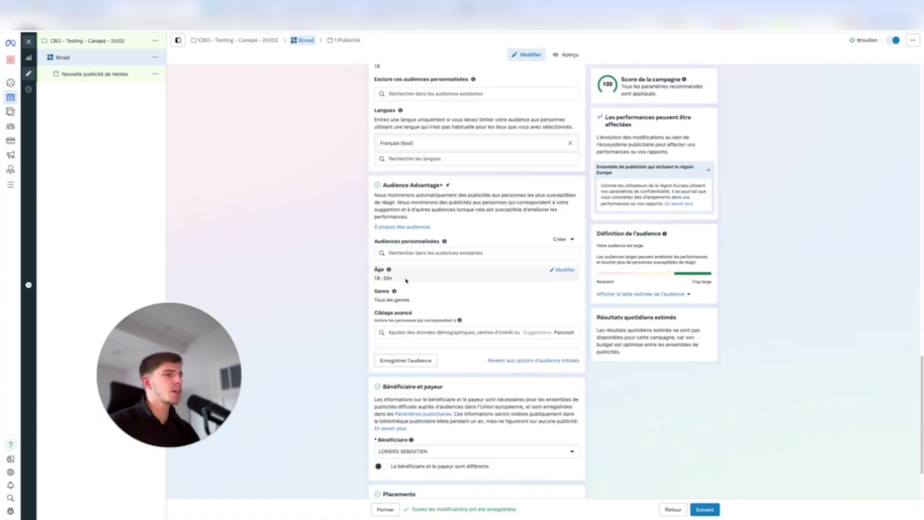
pyautogui.scroll(-2, 406, 281)
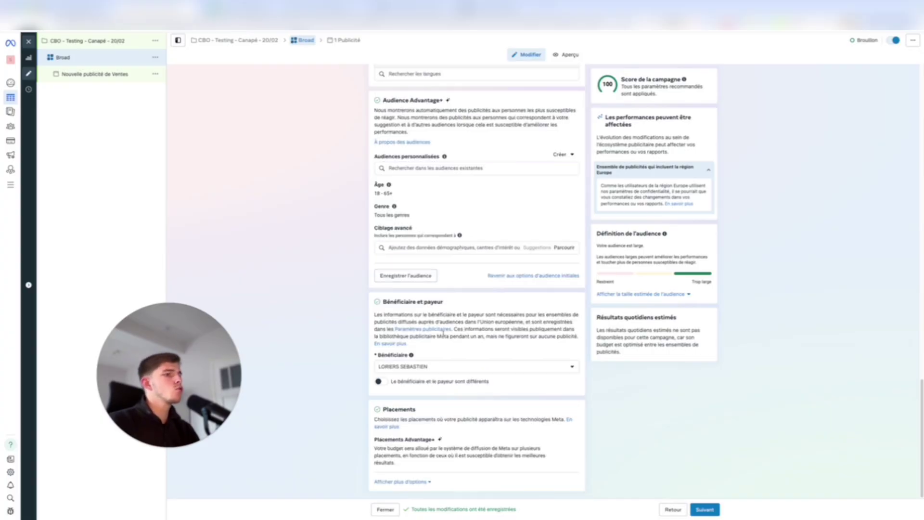
pyautogui.moveTo(383, 302); pyautogui.dragTo(443, 303)
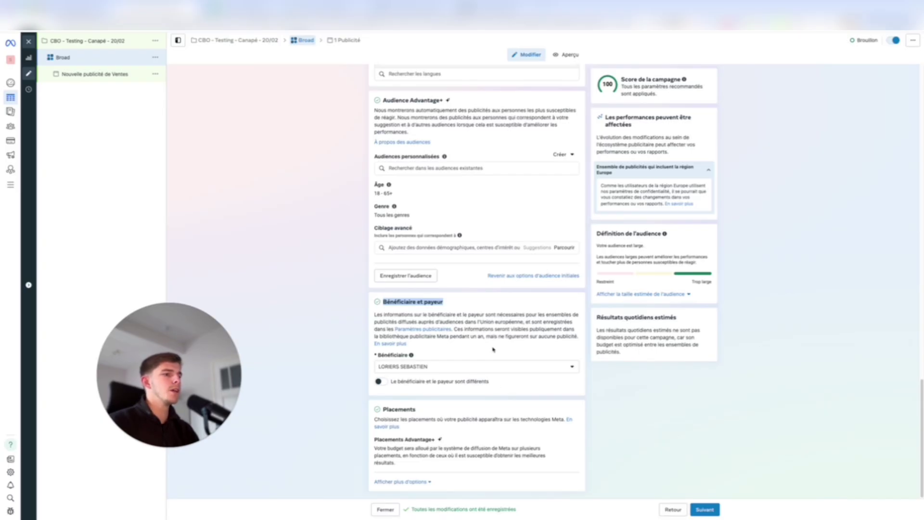
pyautogui.click(705, 509)
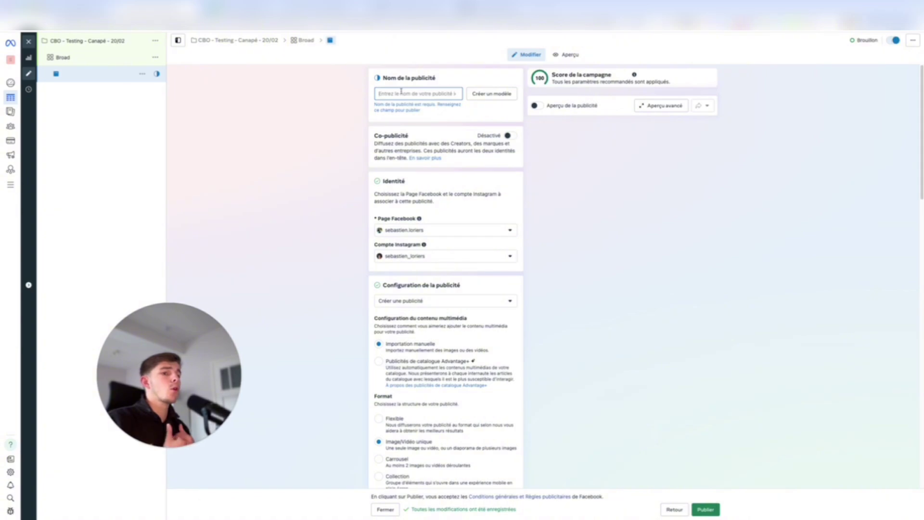
# Name the ad "Creative 1 - Ã Stress - Vidéo"
pyautogui.write('C')
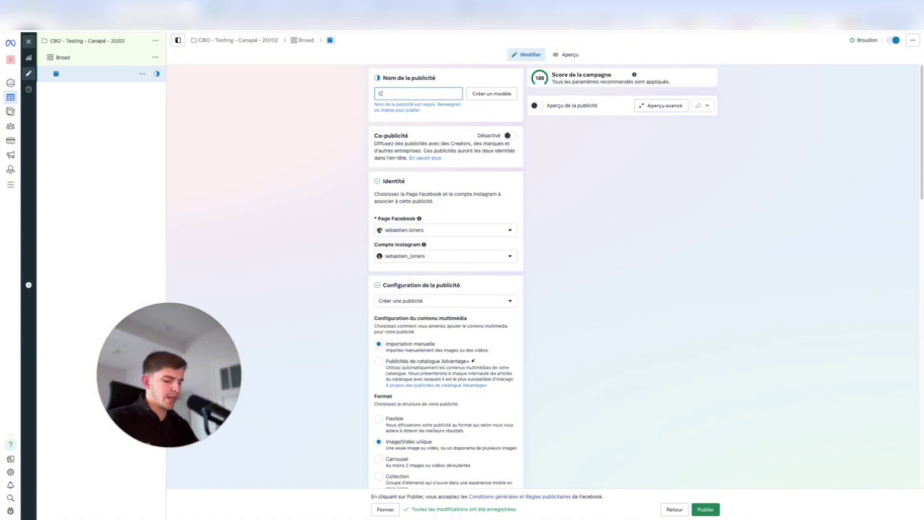
pyautogui.write('reative 1')
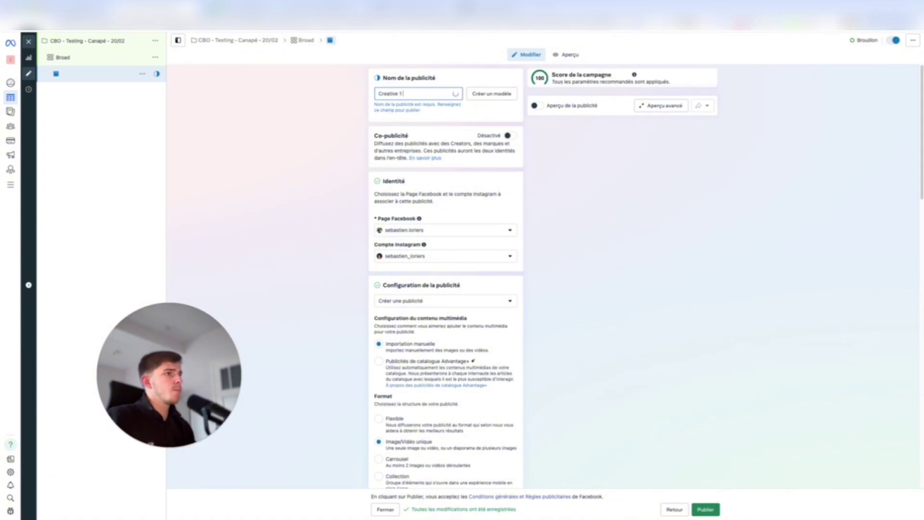
pyautogui.write(' -')
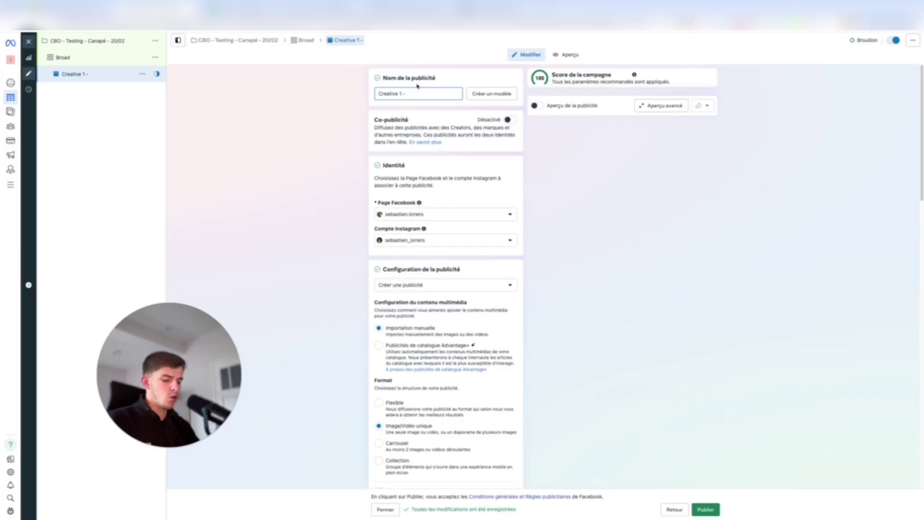
pyautogui.write('A')
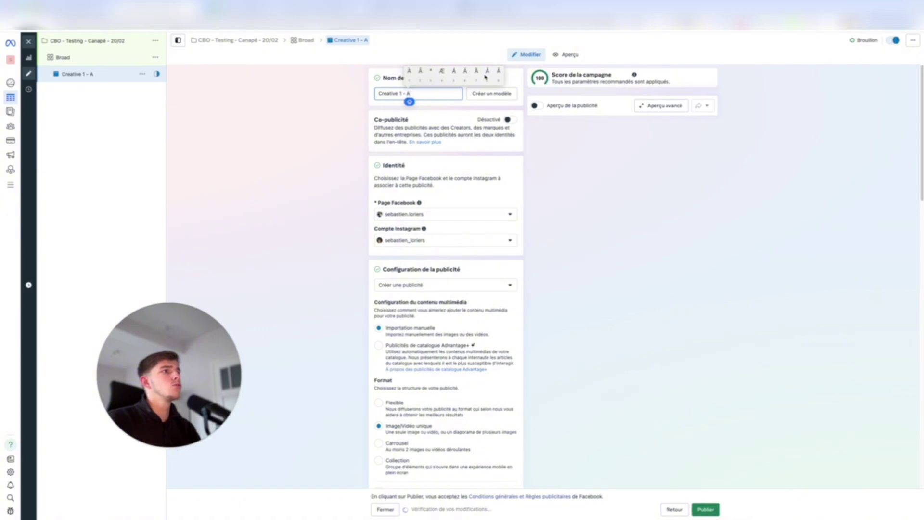
pyautogui.click(430, 72)
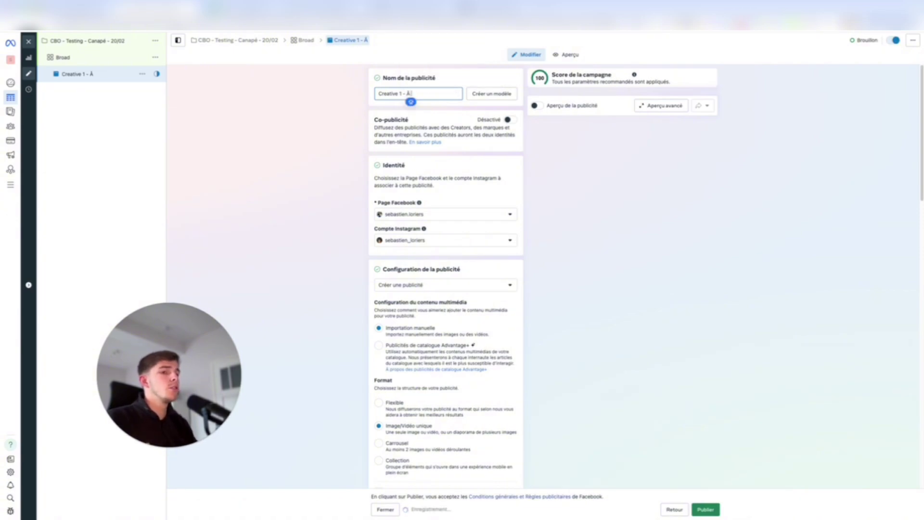
pyautogui.write('Stress')
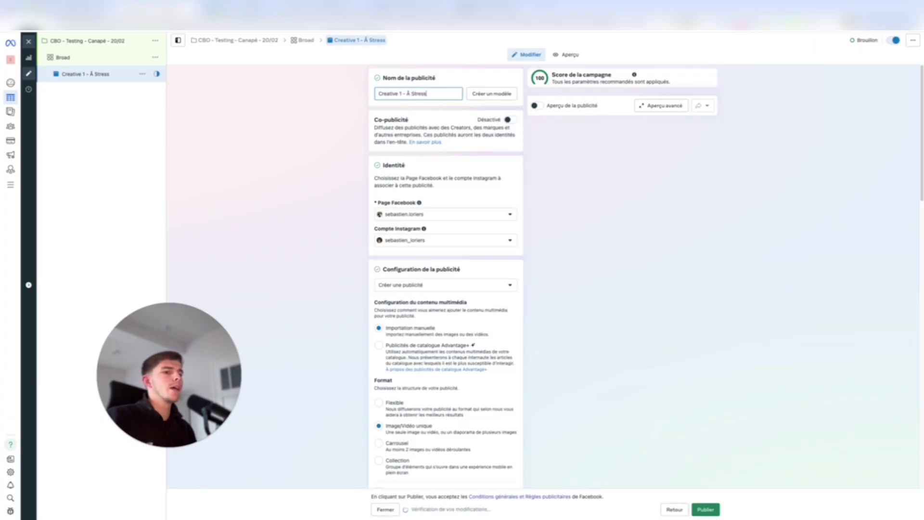
pyautogui.write(' -')
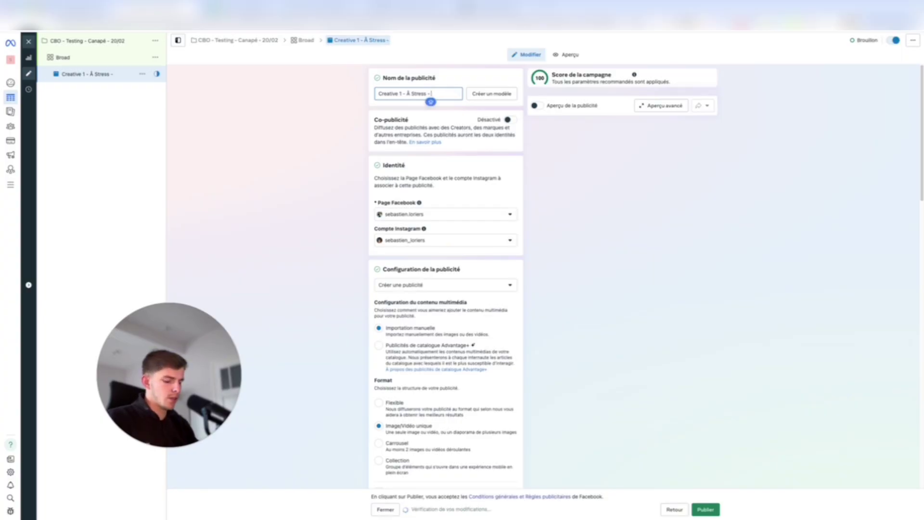
pyautogui.write(' Vidéo')
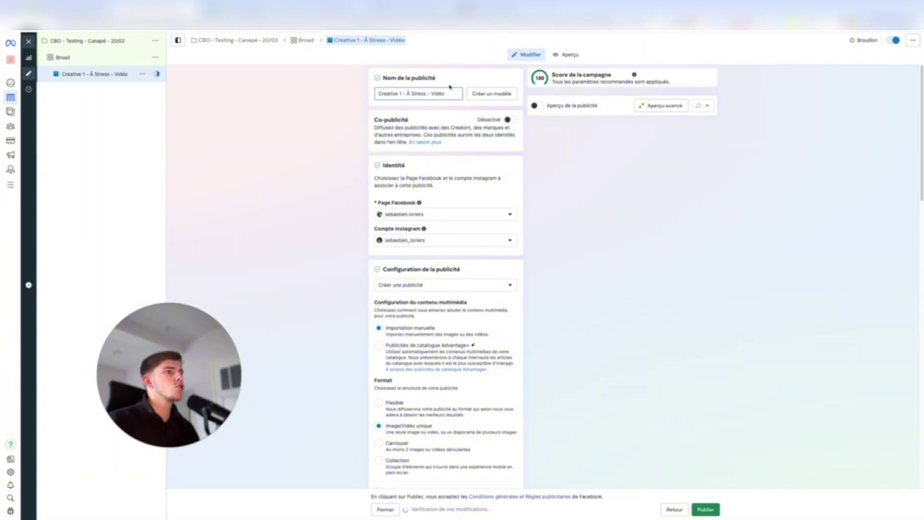
# Check the ad's Facebook page and Instagram identity, and review the ad setup options, keeping "Créer une publicité"
pyautogui.scroll(-1, 443, 94)
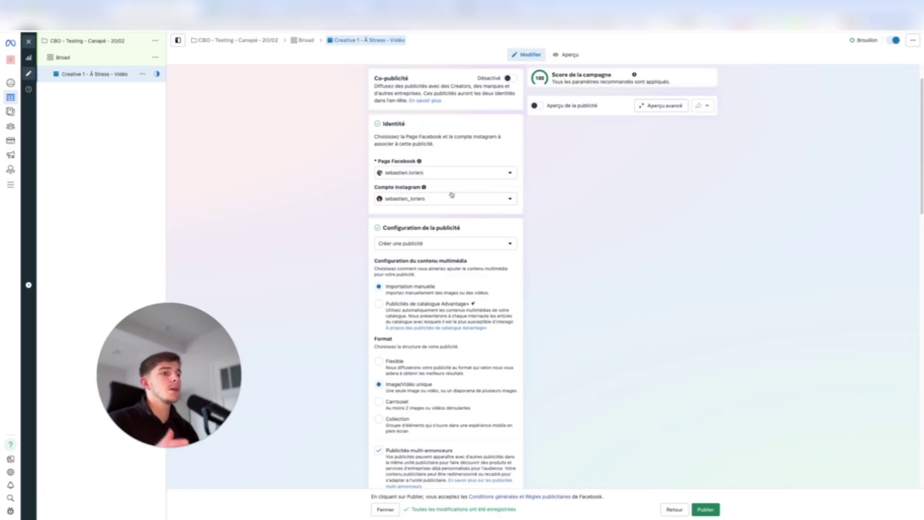
pyautogui.scroll(-1, 457, 149)
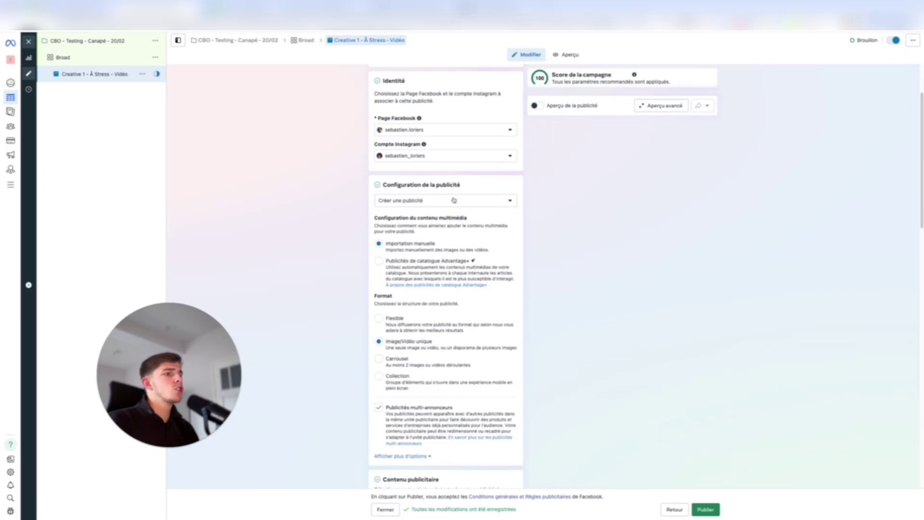
pyautogui.click(428, 201)
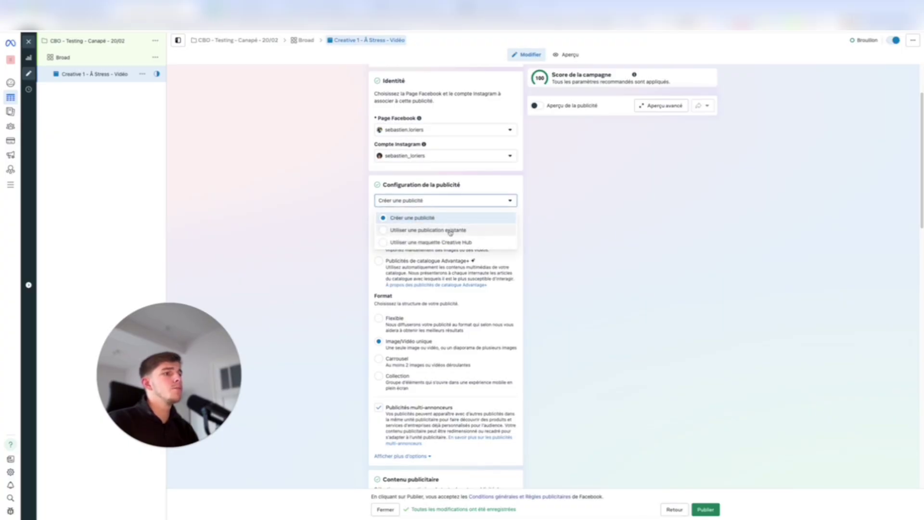
pyautogui.click(419, 218)
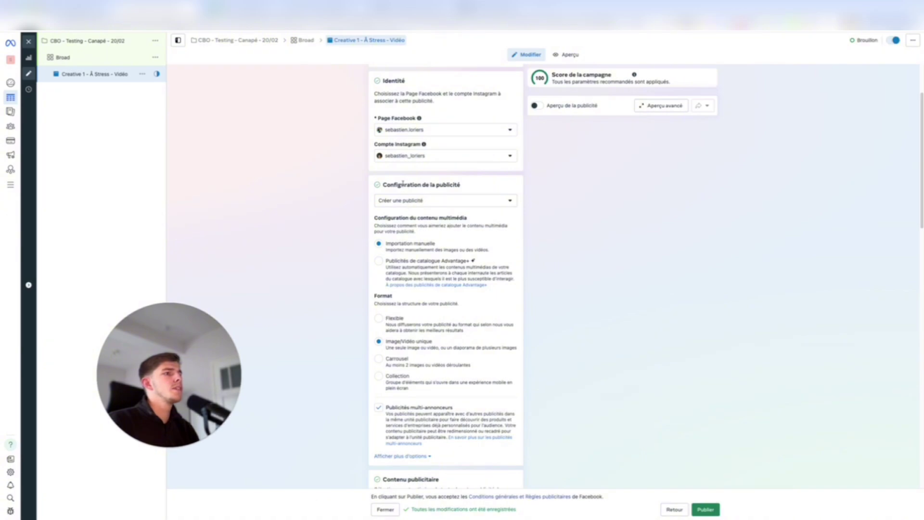
pyautogui.click(467, 201)
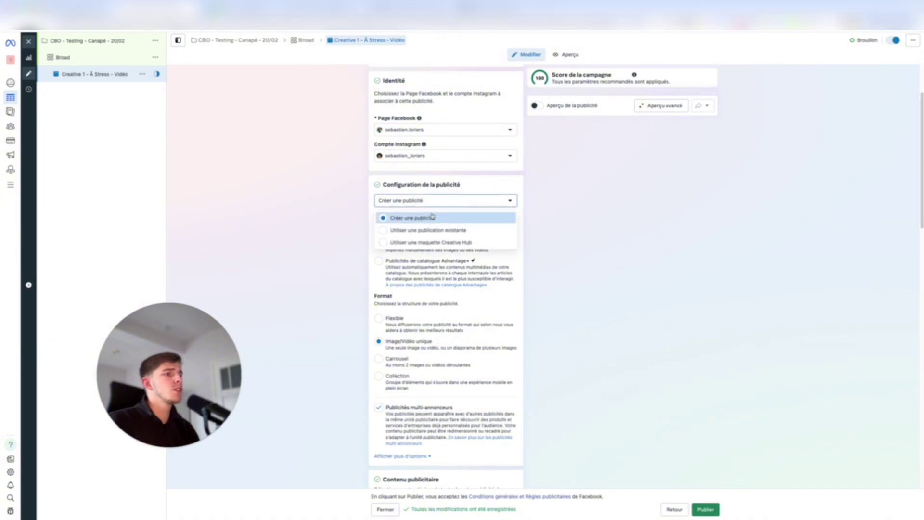
pyautogui.click(474, 188)
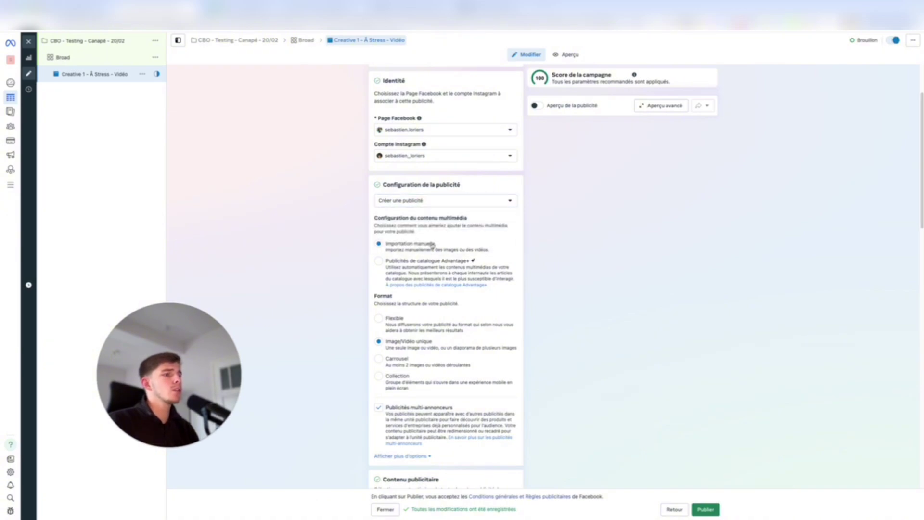
# Keep manual import and the "Image/Vidéo unique" format, and start configuring the ad content as a video ad
pyautogui.scroll(-2, 432, 246)
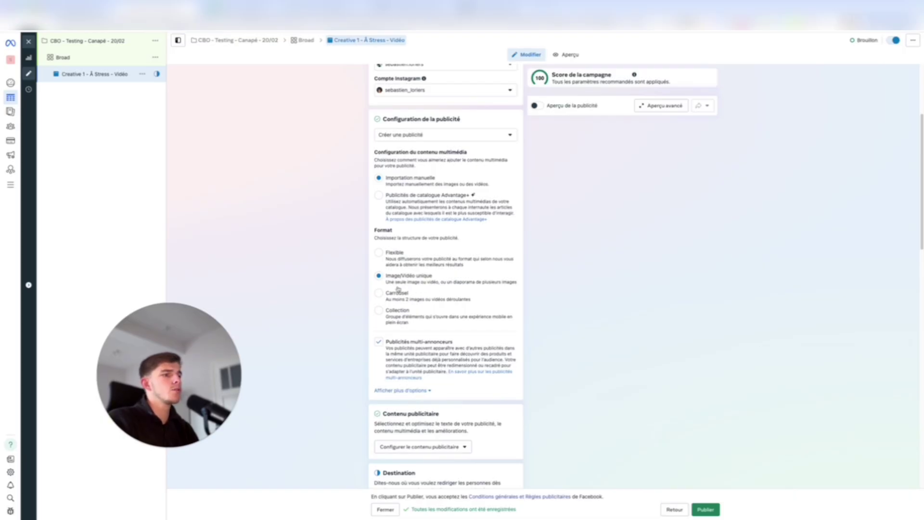
pyautogui.scroll(-5, 442, 250)
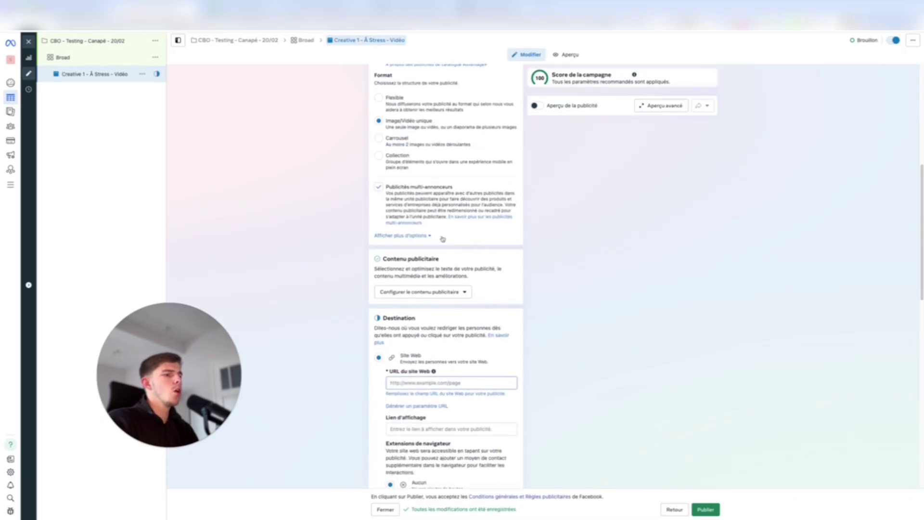
pyautogui.scroll(2, 441, 255)
pyautogui.scroll(-1, 441, 261)
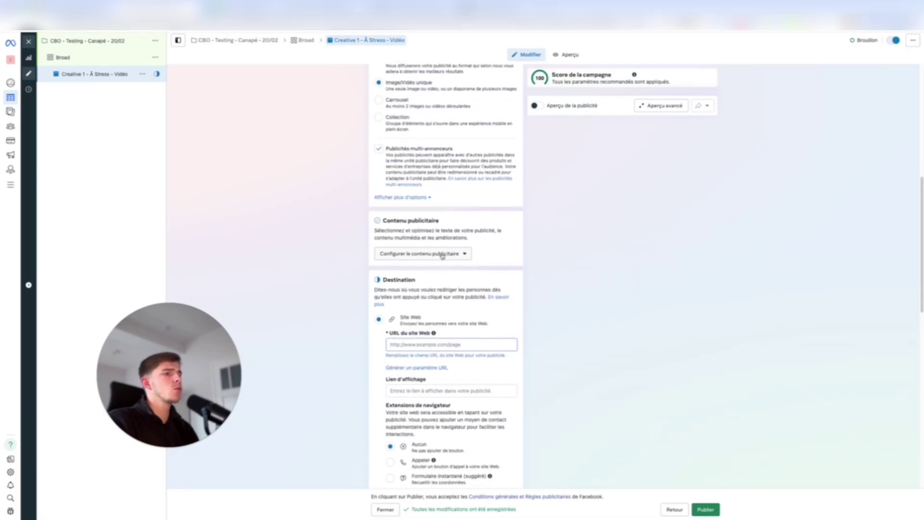
pyautogui.click(451, 254)
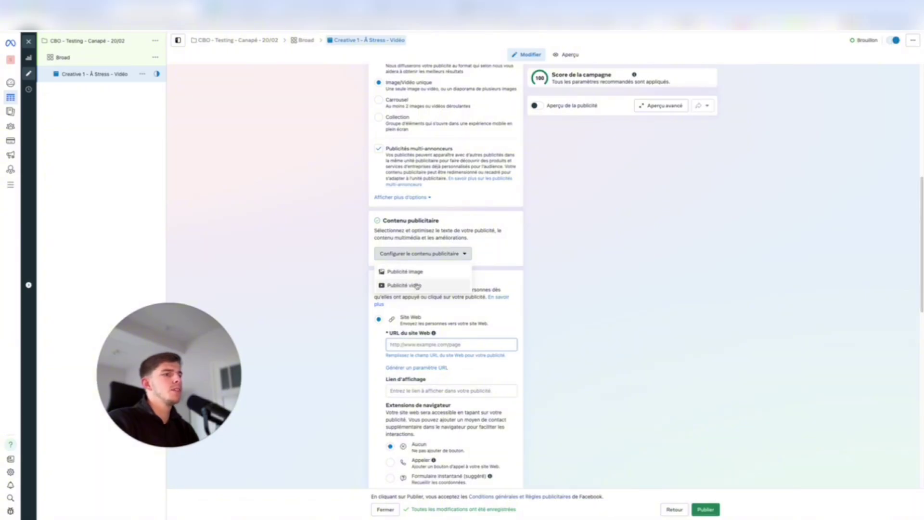
pyautogui.click(417, 286)
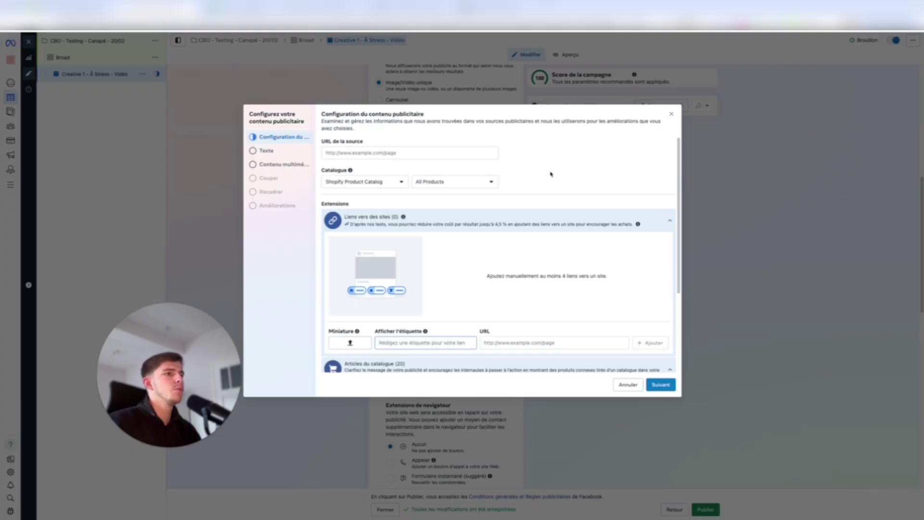
# Leave the source URL and site links empty in the ad content setup, and continue to the text settings
pyautogui.click(383, 153)
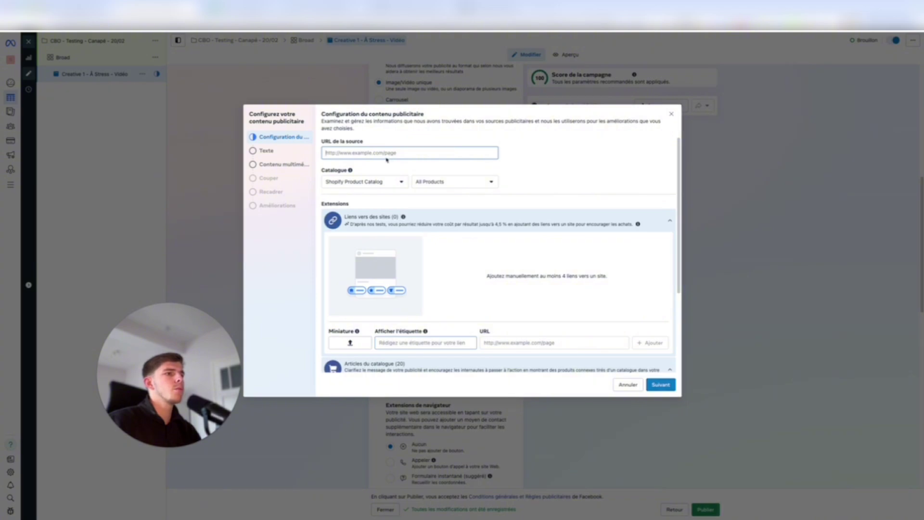
pyautogui.scroll(-2, 385, 202)
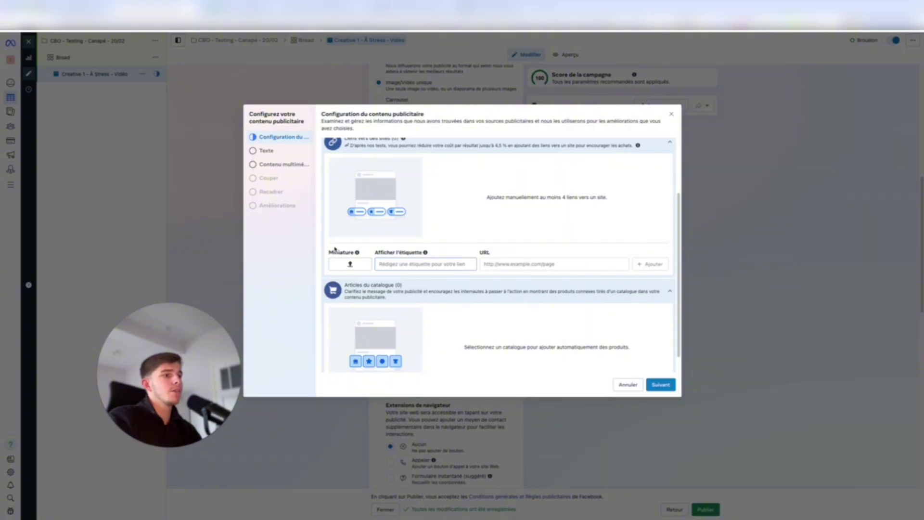
pyautogui.scroll(-1, 335, 248)
pyautogui.click(655, 383)
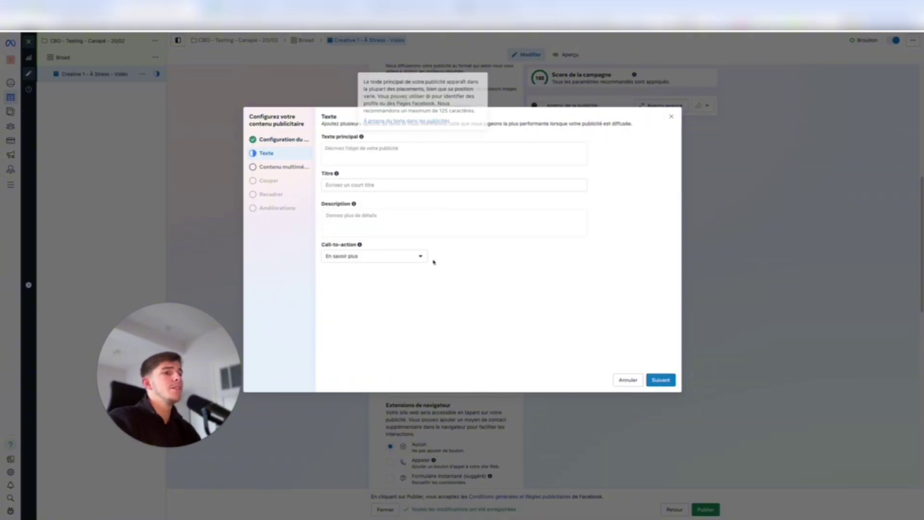
# Enter the primary text starting "Découvrez le canapé doux ultime", with three checkmarked benefits: "Confort supérieur", "Design unique" and "Qualité premium"
pyautogui.click(369, 148)
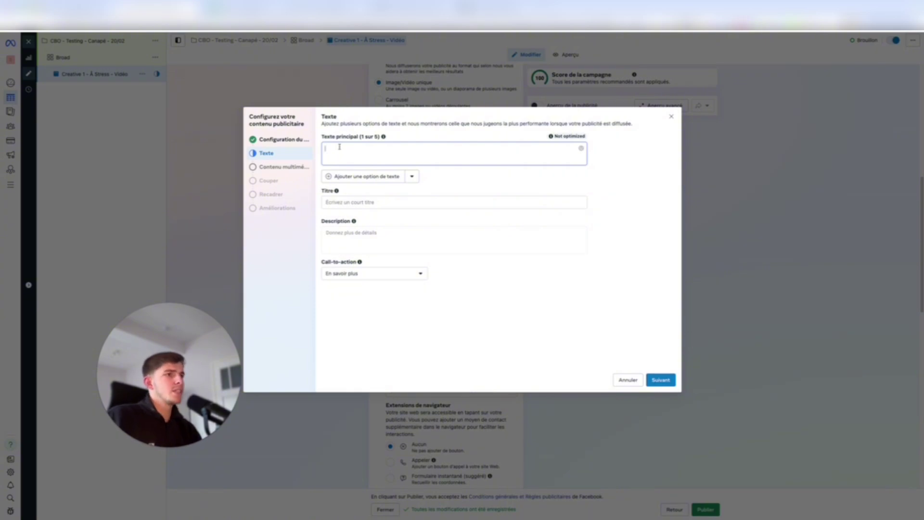
pyautogui.write("Découvrez le canapé doux ultime, pensé pour ceux qui recherchent à la fois le confort absolu et un design unique. Imaginez-vous vous détendre après une longue journée, enveloppé dans un tissu ultra-doux, sur un canapé qui s'adapte parfaitement à votre corps.  ✅ Confort supérieur : Assise moelleuse pour un bien-être immédiat ✅ Design unique : Un style moderne qui sublime votre intérieur ✅ Qualité premium : Matériaux durables pour un confort longue durée")
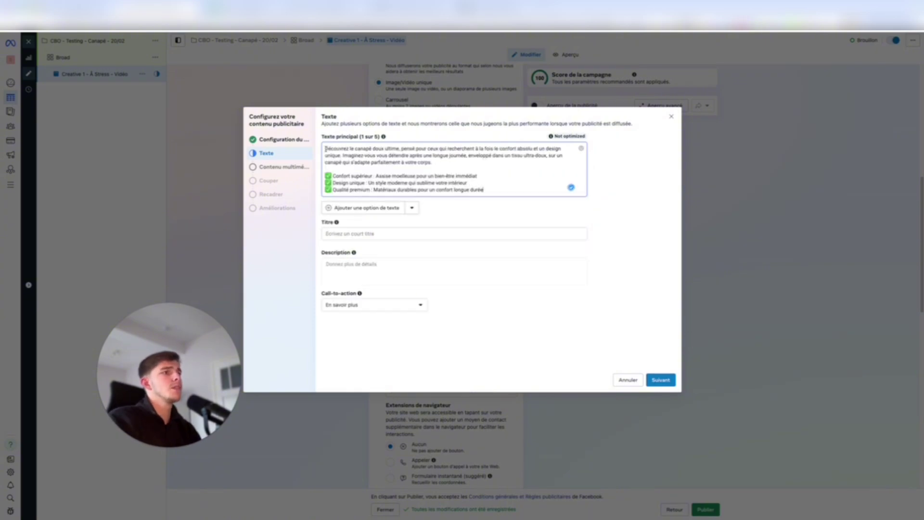
pyautogui.moveTo(327, 149); pyautogui.dragTo(439, 162)
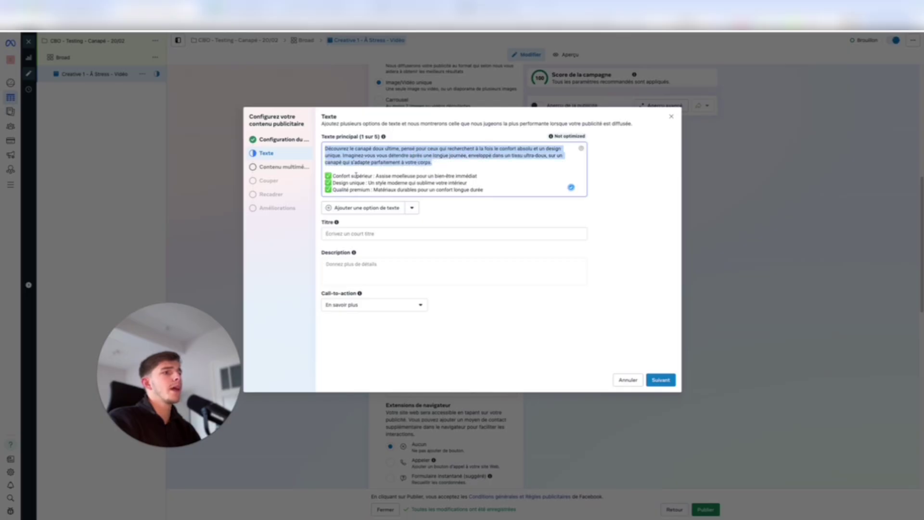
pyautogui.moveTo(333, 176); pyautogui.dragTo(495, 190)
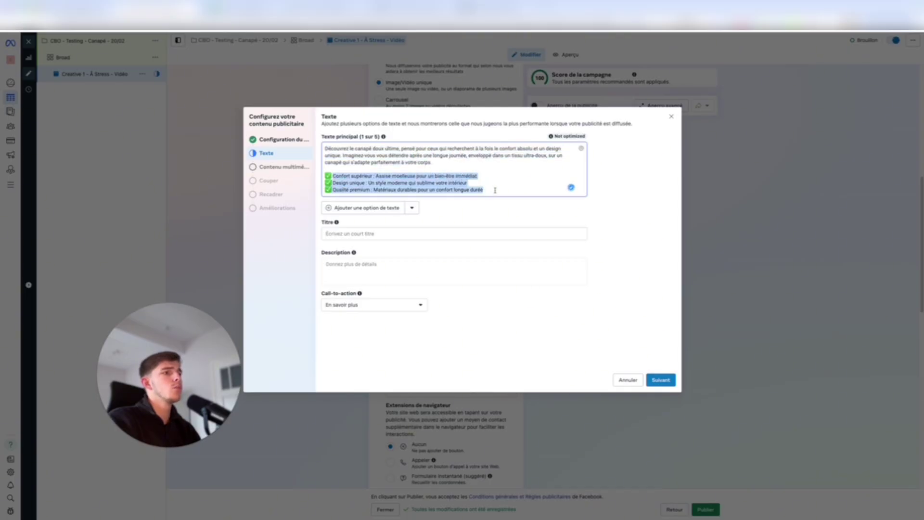
pyautogui.click(384, 242)
# Set the title to "Le Canapé le Plus Doux Que Vous N'ayez Jamais Testé" and the description to "1 acheté = 1 offert"
pyautogui.click(357, 234)
pyautogui.write("Le Canapé le Plus Doux Que Vous N'ayez Jamais Testé")
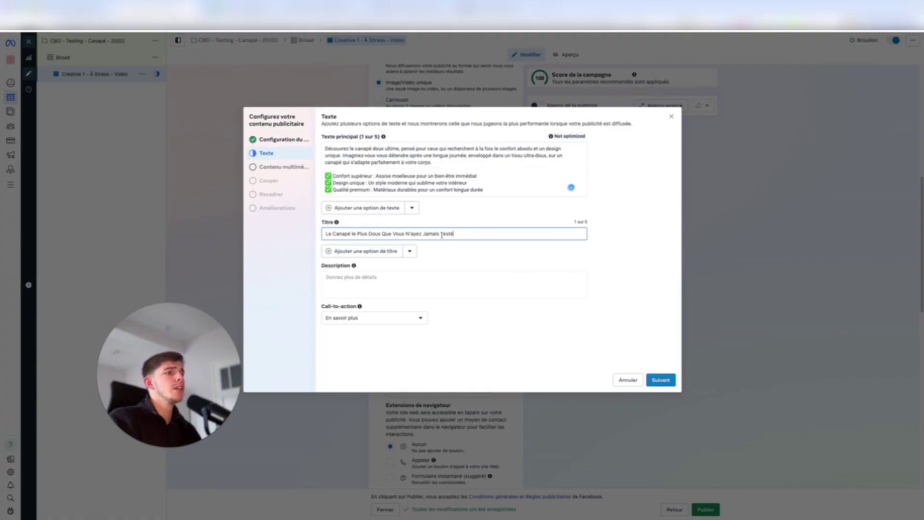
pyautogui.click(350, 277)
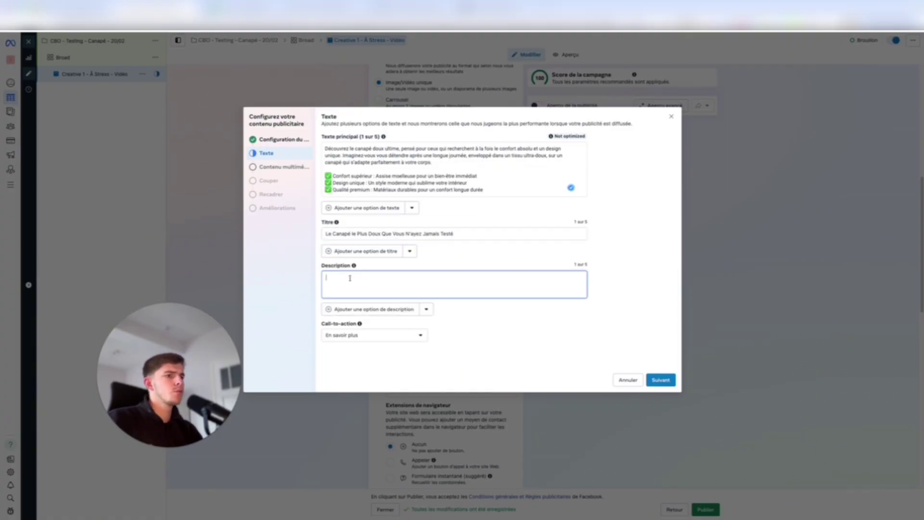
pyautogui.write('1 acheté = 1 offert')
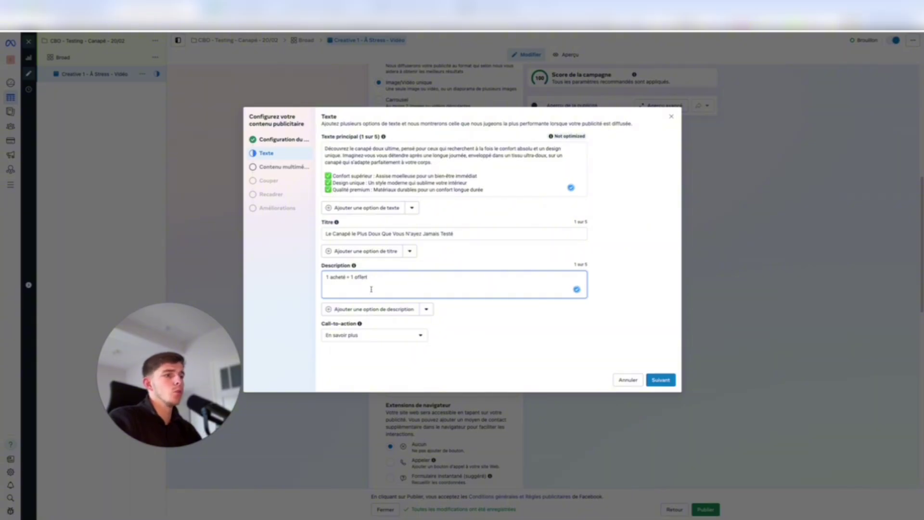
# Set the call-to-action to "Acheter" and continue to the media selection
pyautogui.click(373, 340)
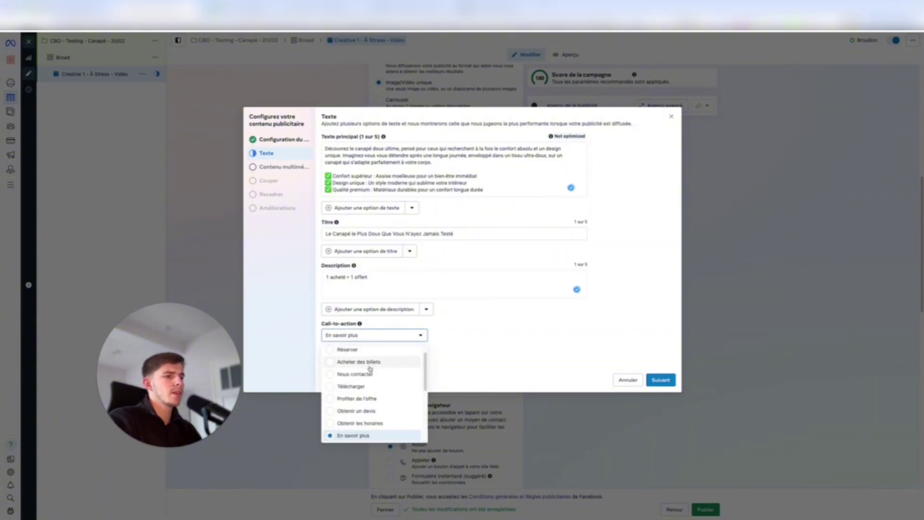
pyautogui.scroll(-1, 364, 363)
pyautogui.scroll(-2, 365, 370)
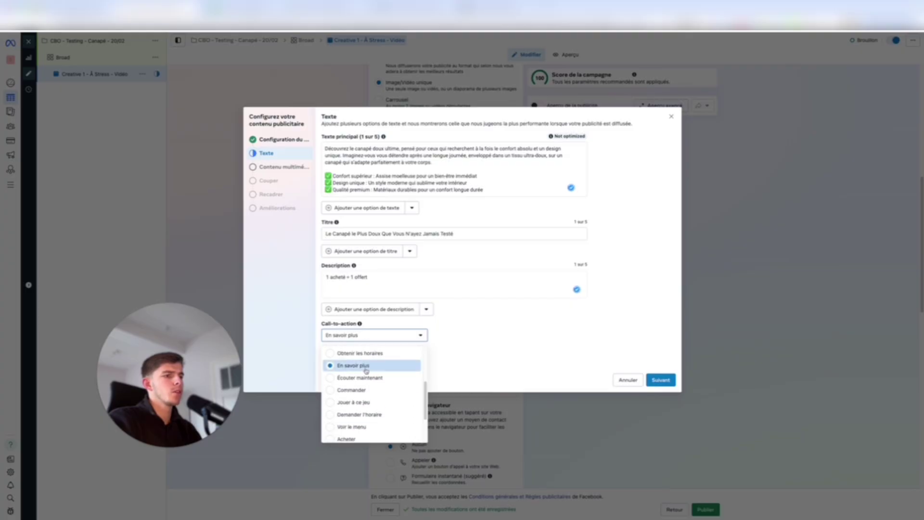
pyautogui.scroll(1, 353, 409)
pyautogui.scroll(2, 354, 406)
pyautogui.scroll(-2, 354, 400)
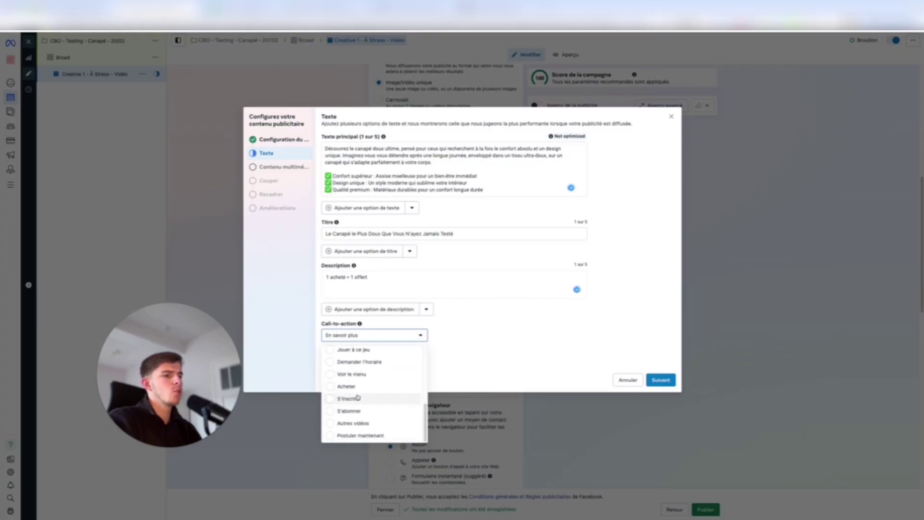
pyautogui.click(359, 389)
pyautogui.click(660, 380)
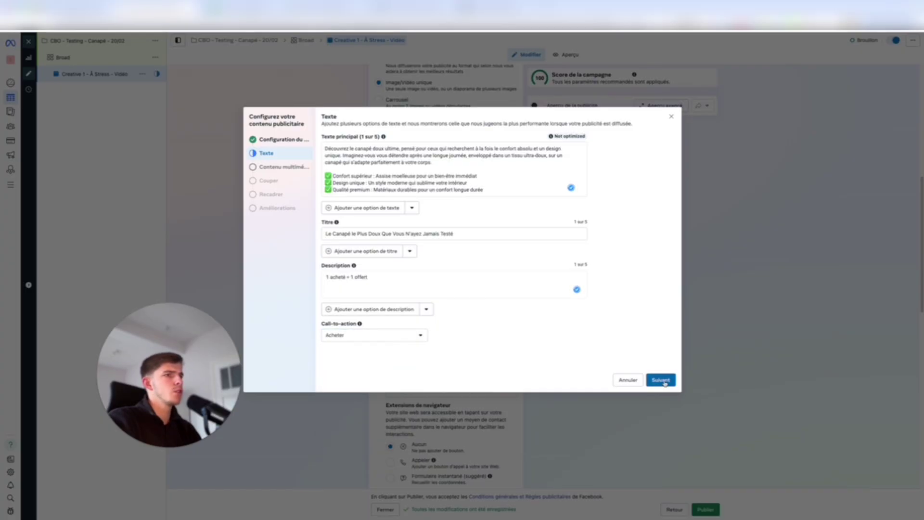
# Select the account video whose name starts with "Projet 2" as the ad media, and continue to cropping without trimming it
pyautogui.click(348, 204)
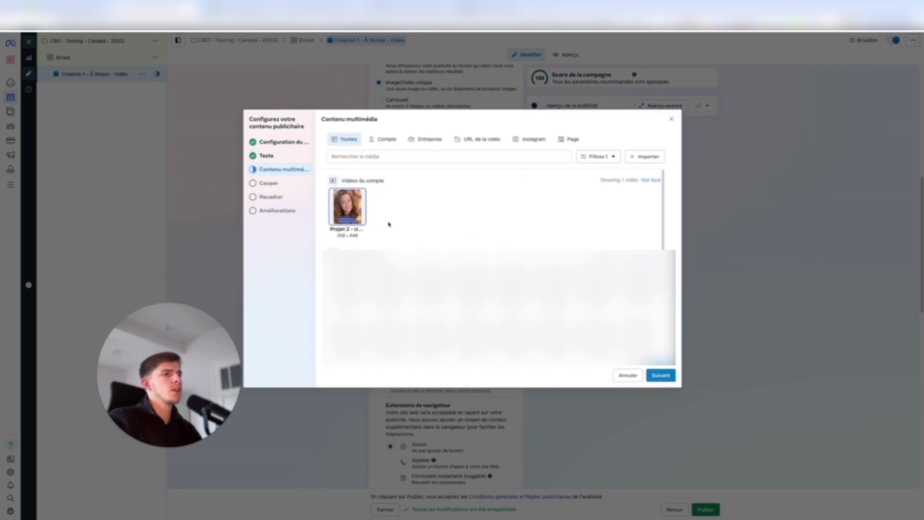
pyautogui.click(662, 374)
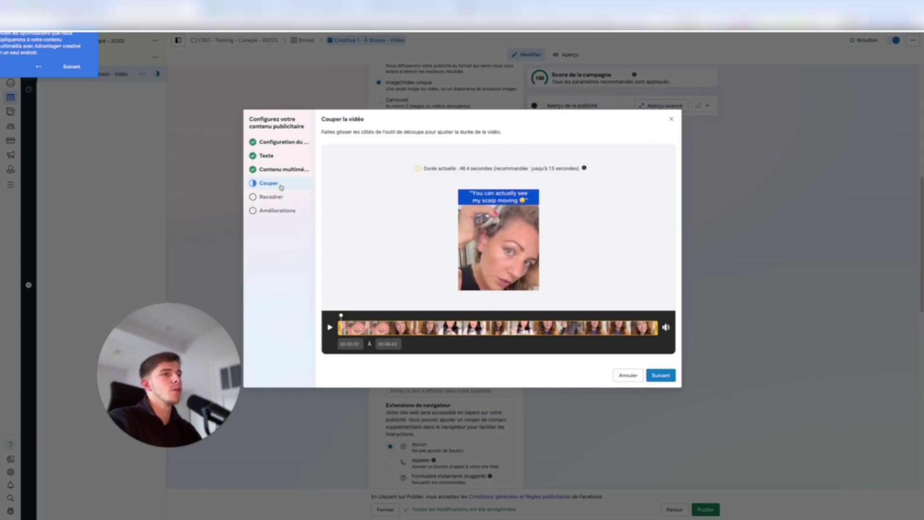
pyautogui.click(660, 374)
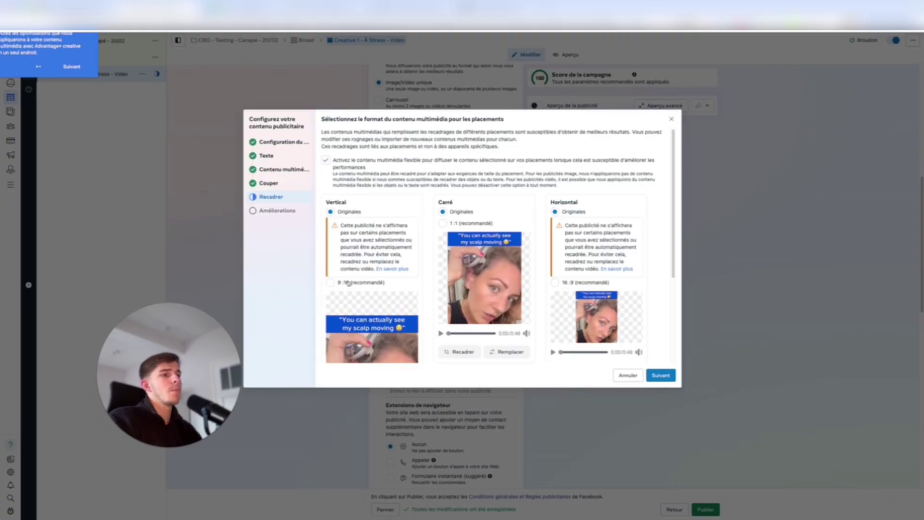
# Crop the vertical version to 9:16 and the square one to 1:1, and finish the content setup with the default Advantage+ enhancements
pyautogui.click(331, 283)
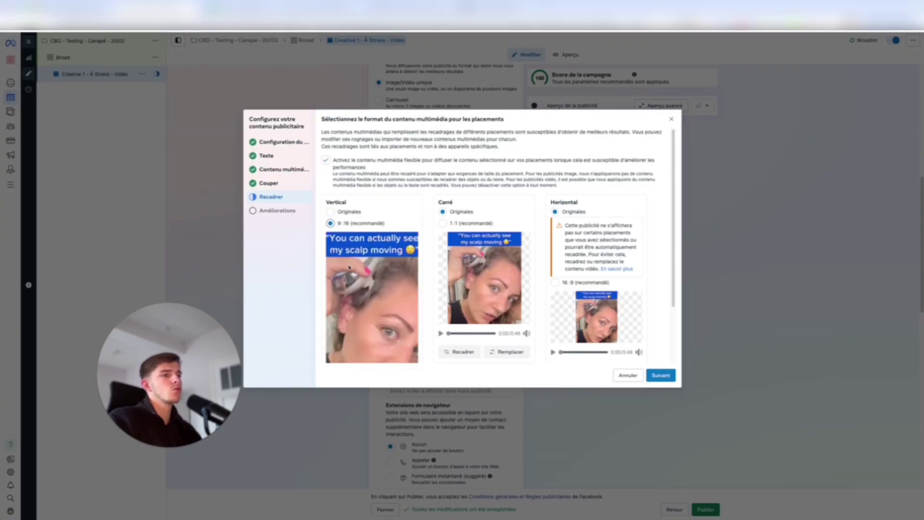
pyautogui.click(442, 223)
pyautogui.scroll(-1, 504, 202)
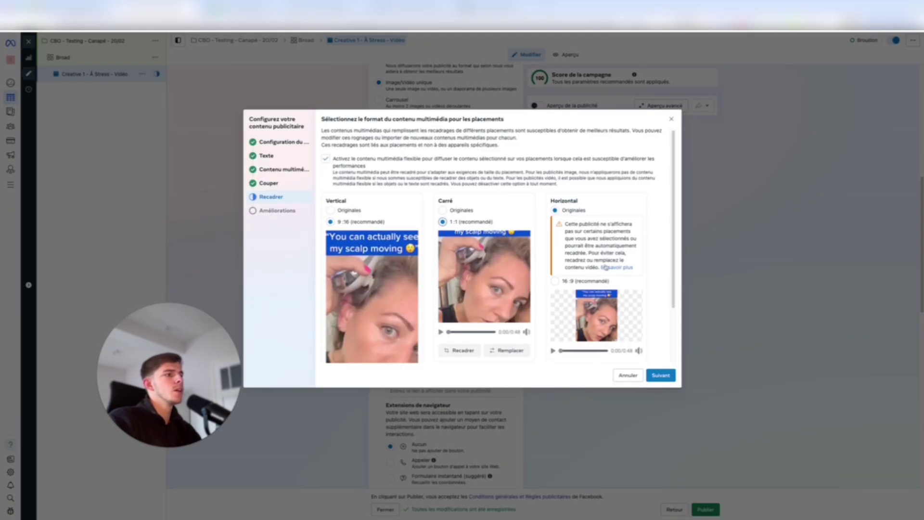
pyautogui.click(661, 375)
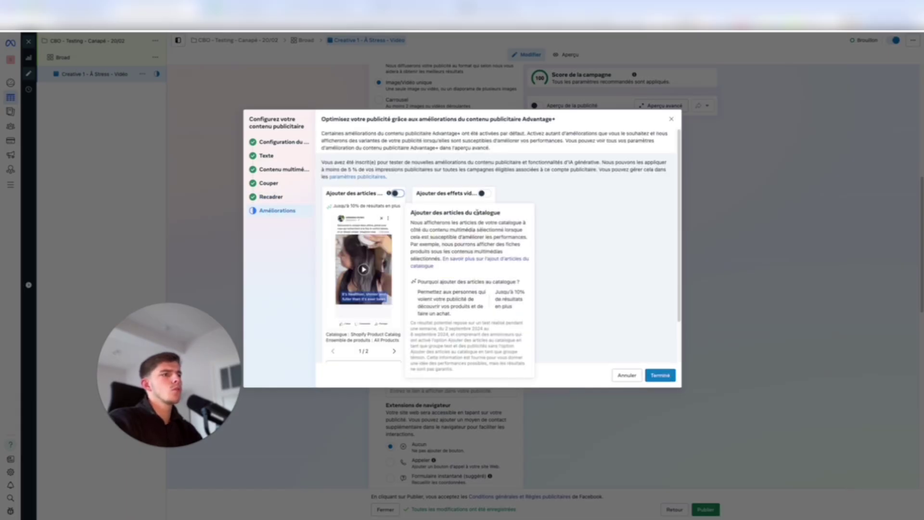
pyautogui.click(660, 375)
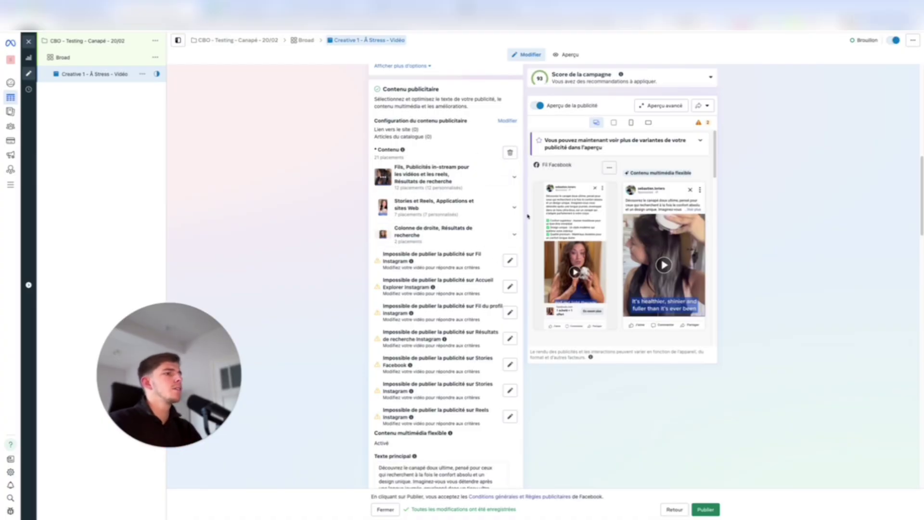
# Review the ad's placements, primary text and title, and compare the title with the Facebook feed preview
pyautogui.scroll(-8, 502, 219)
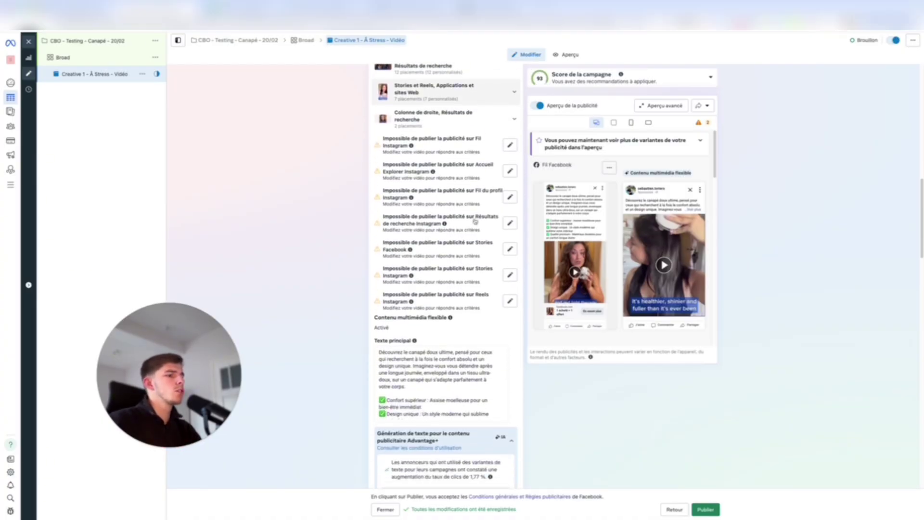
pyautogui.scroll(1, 475, 221)
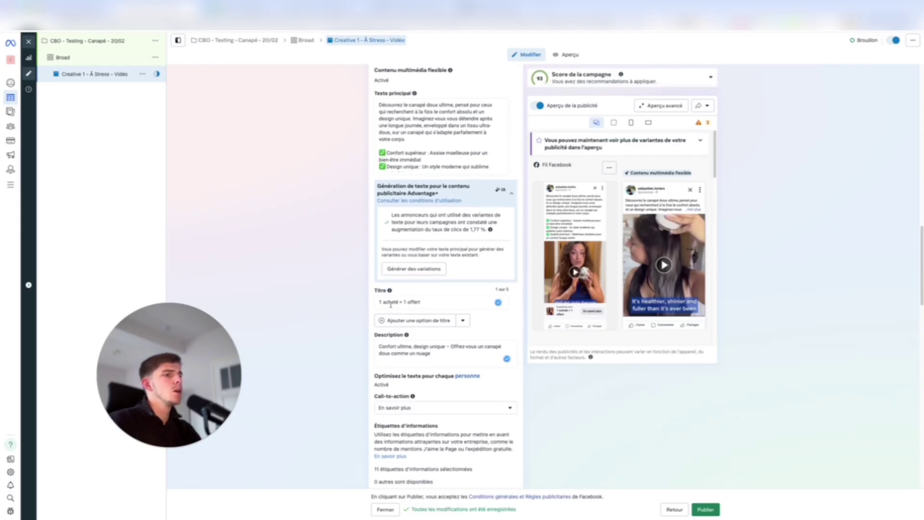
pyautogui.moveTo(430, 303); pyautogui.dragTo(377, 303)
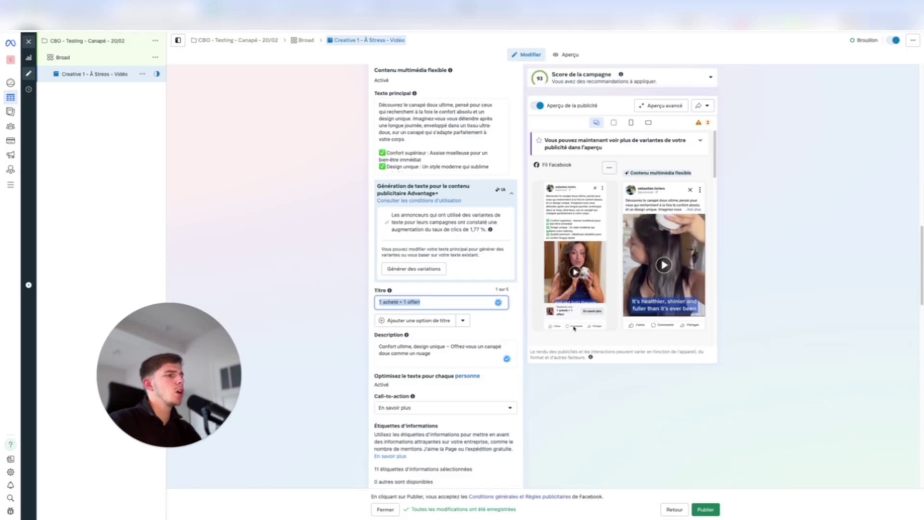
# Check the ad's description text and set its call-to-action to "Acheter"
pyautogui.click(380, 346)
pyautogui.moveTo(379, 346); pyautogui.dragTo(431, 353)
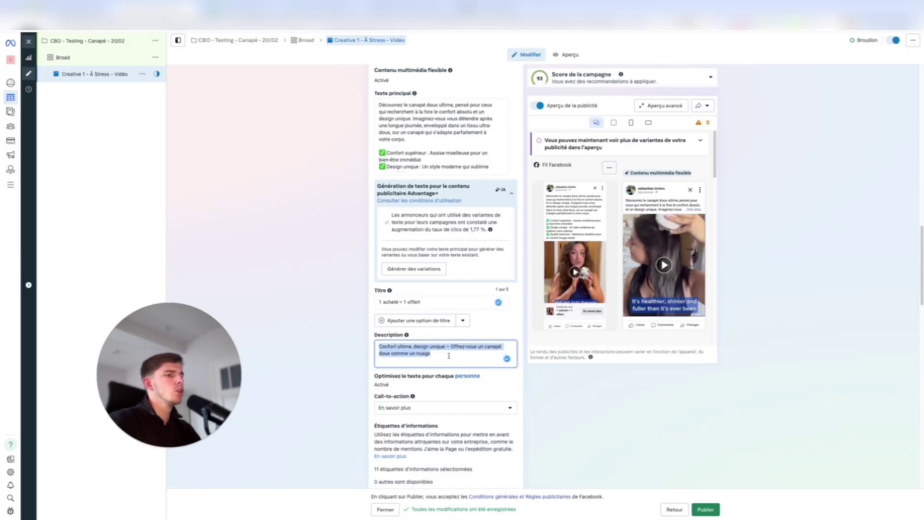
pyautogui.click(423, 346)
pyautogui.scroll(-1, 483, 376)
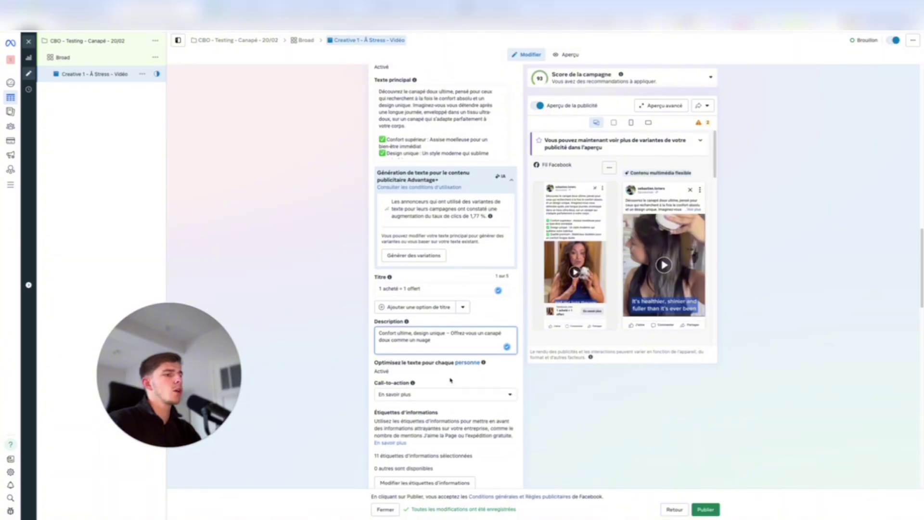
pyautogui.click(494, 392)
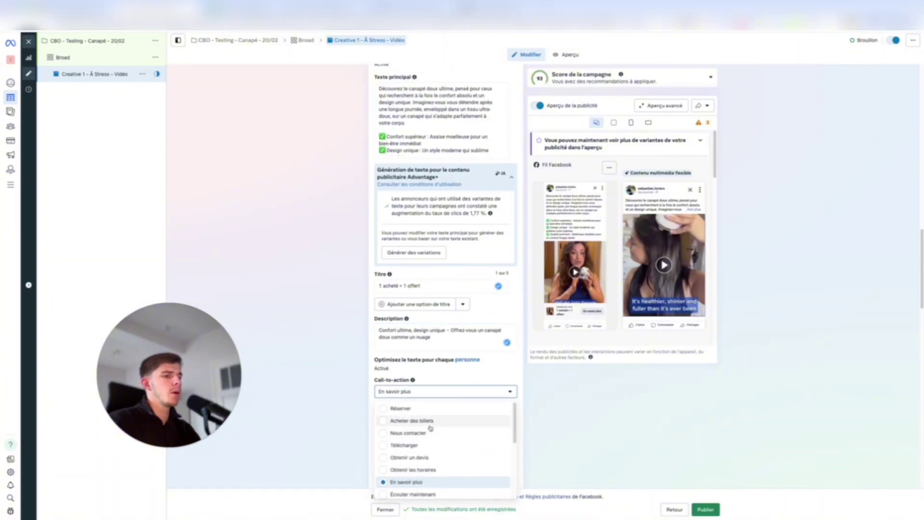
pyautogui.scroll(-3, 428, 433)
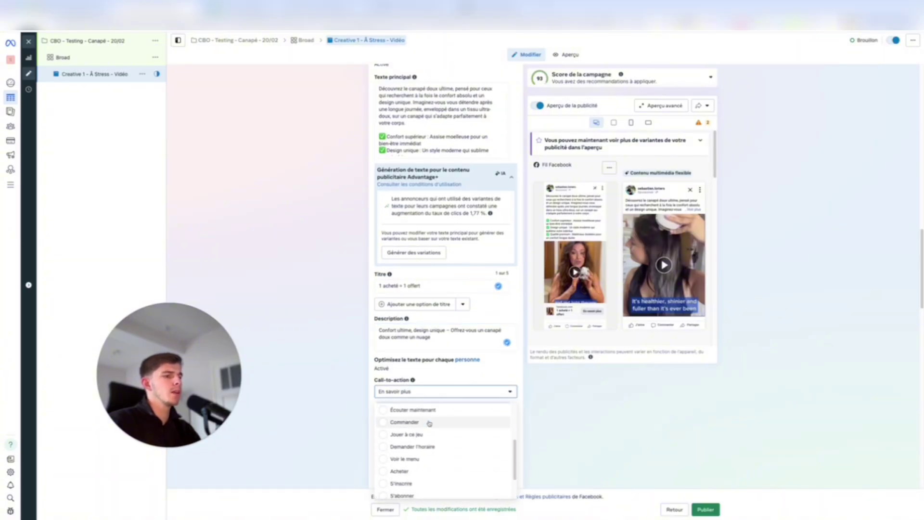
pyautogui.click(402, 467)
pyautogui.scroll(-5, 453, 288)
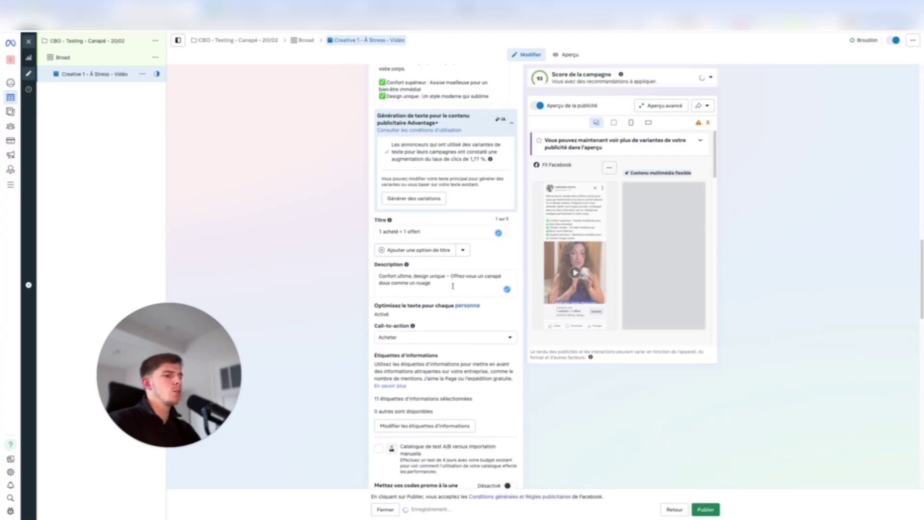
# Examine the ad's enhancement and destination settings, and consult the product testing plan on the Miro board before returning to the ad
pyautogui.scroll(-8, 453, 288)
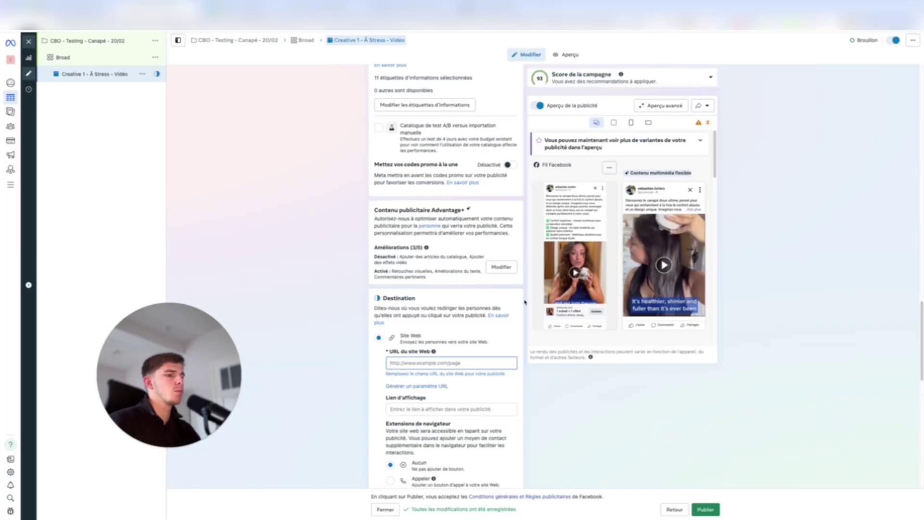
pyautogui.scroll(2, 524, 301)
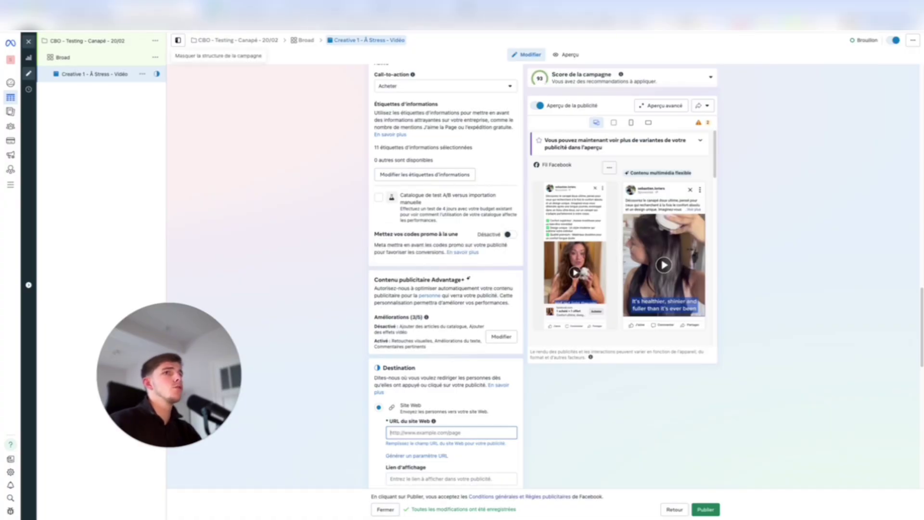
pyautogui.click(73, 8)
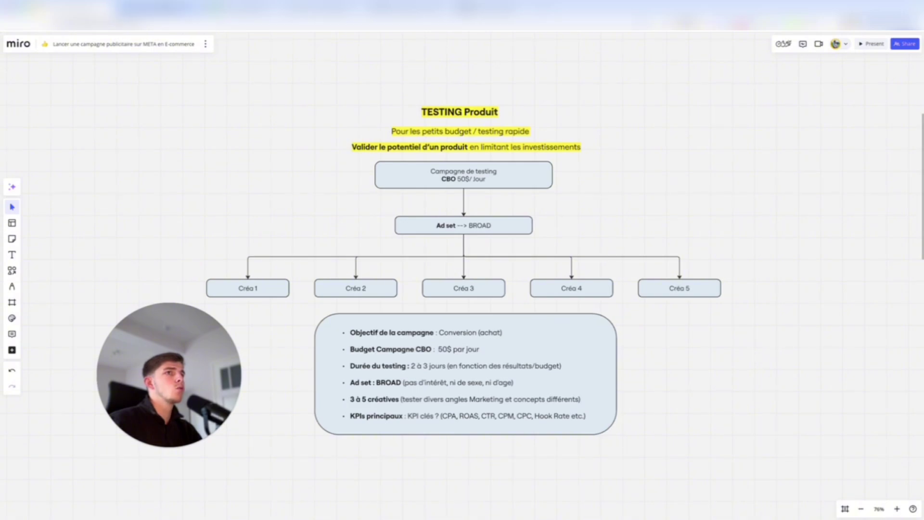
pyautogui.click(156, 8)
# Duplicate the video ad within its original campaign, making 4 copies and keeping existing reactions, comments and shares
pyautogui.click(143, 74)
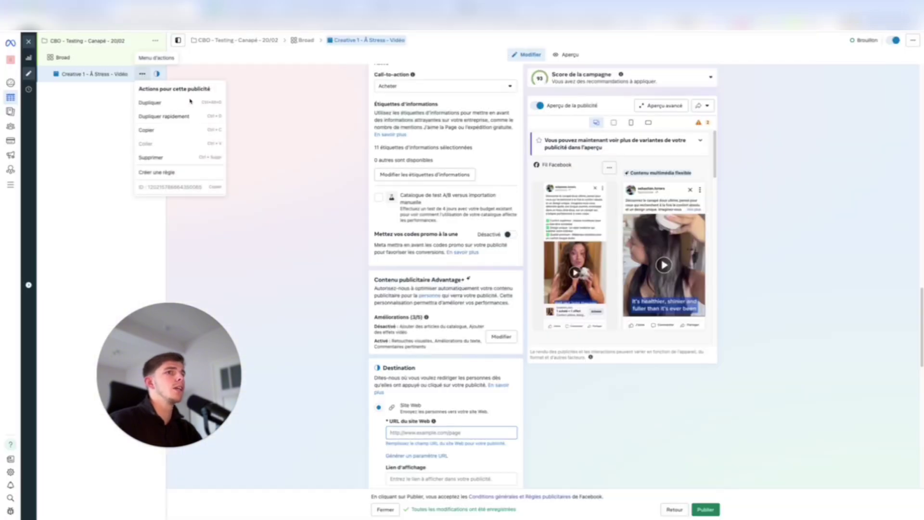
pyautogui.click(163, 103)
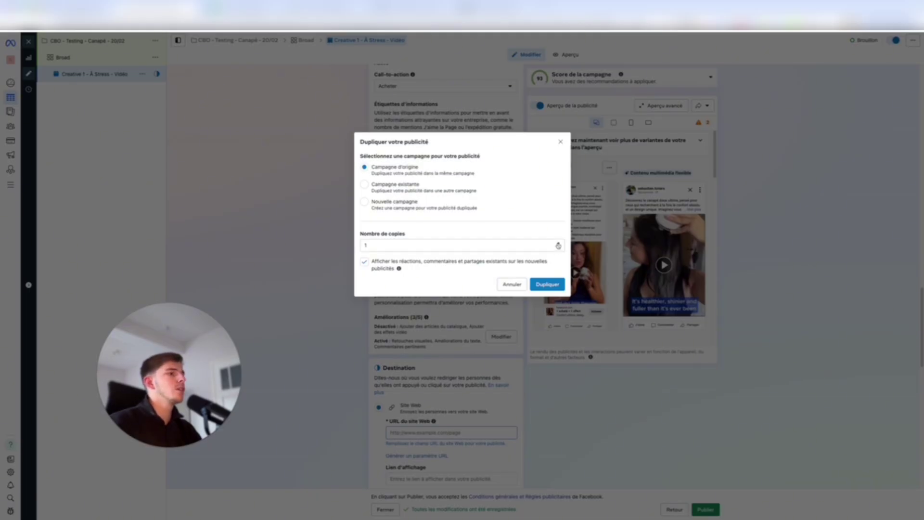
pyautogui.click(558, 244)
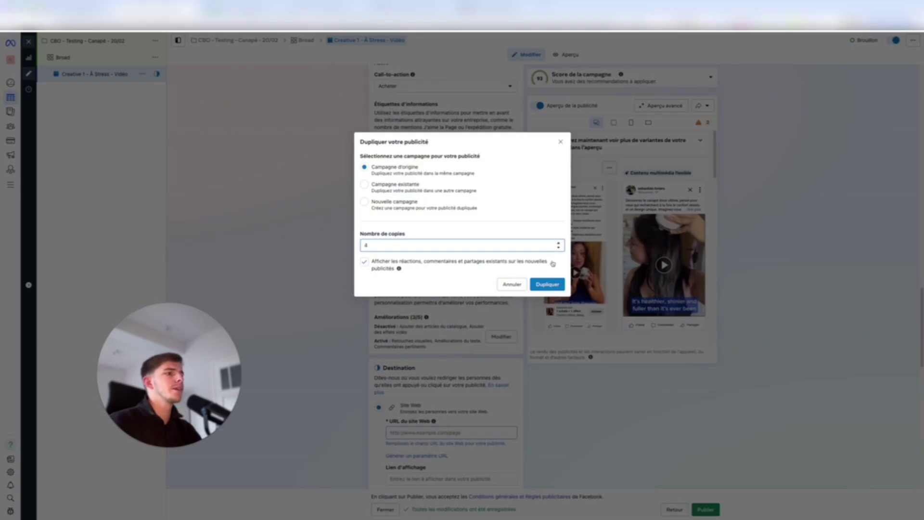
pyautogui.click(547, 285)
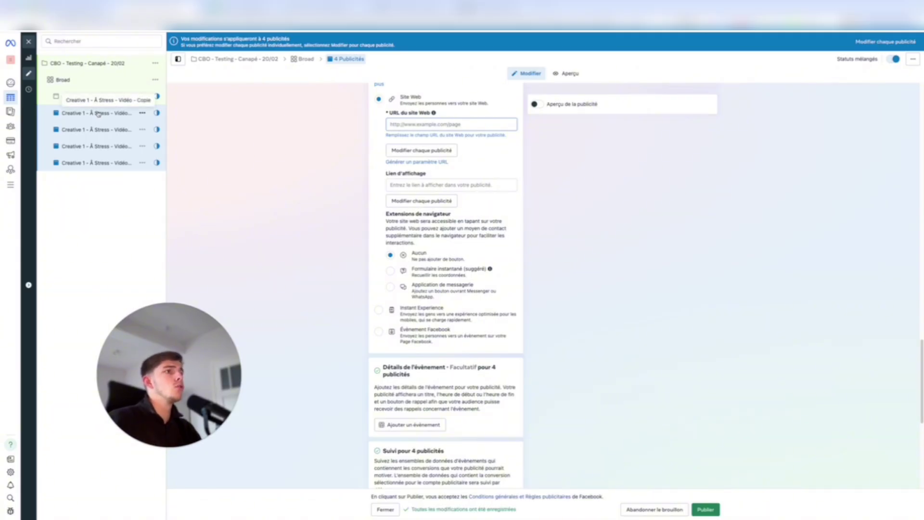
# In the first duplicated ad's name, replace "Stress" with "anxiété" and remove the "Copie" suffix
pyautogui.click(89, 114)
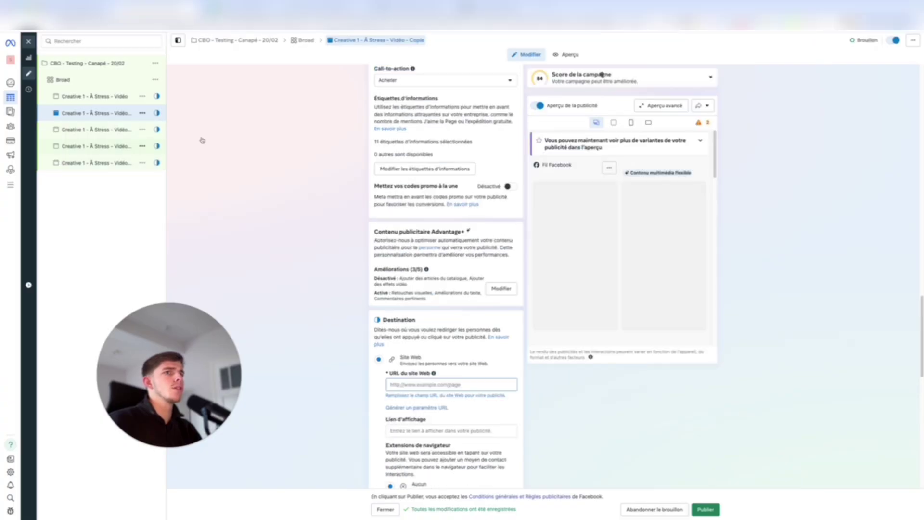
pyautogui.scroll(10, 397, 100)
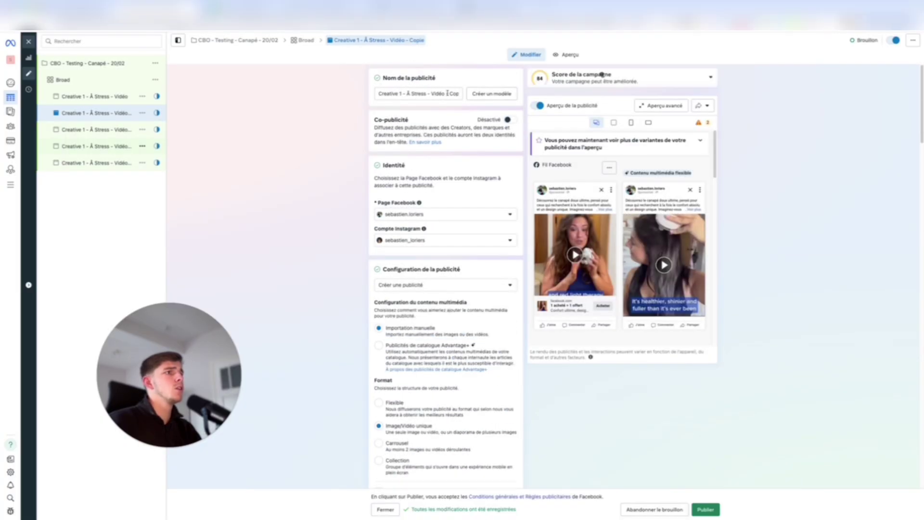
pyautogui.doubleClick(447, 93)
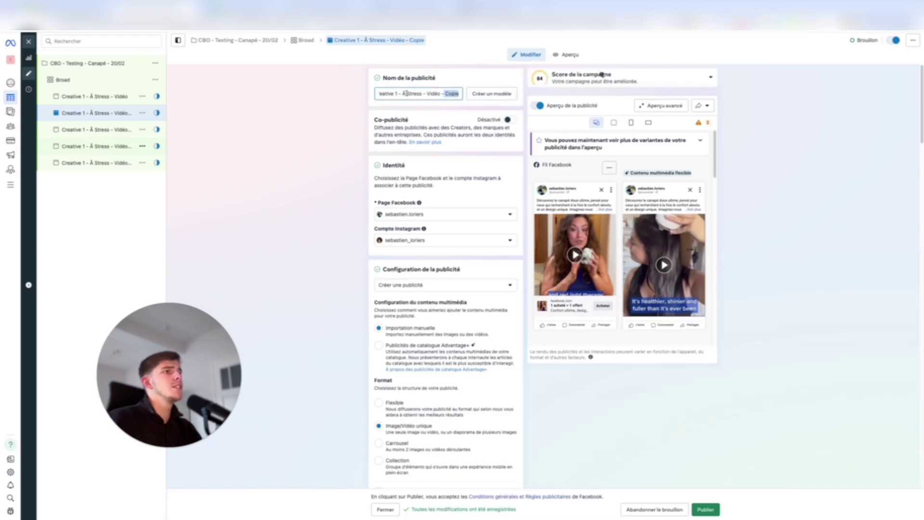
pyautogui.click(422, 93)
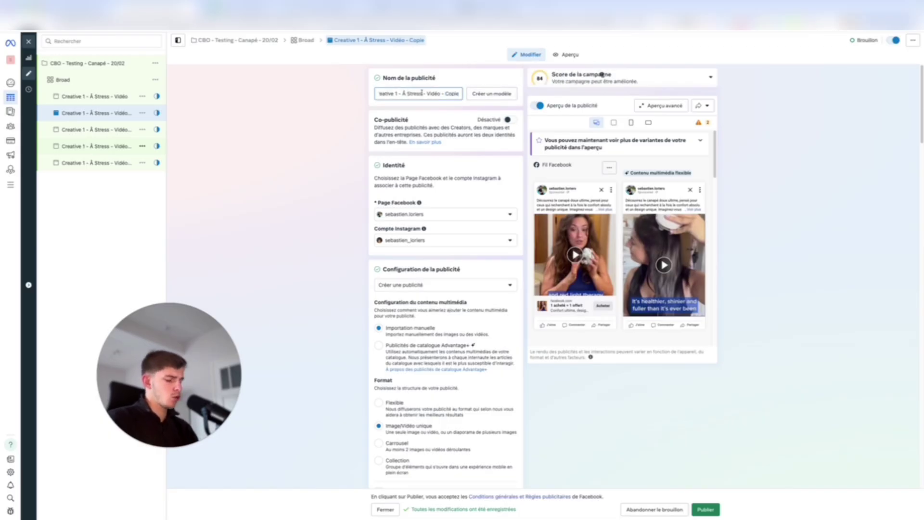
pyautogui.press('BackSpace')
pyautogui.press('BackSpace')
pyautogui.press('BackSpace')
pyautogui.press('BackSpace')
pyautogui.press('BackSpace')
pyautogui.press('BackSpace')
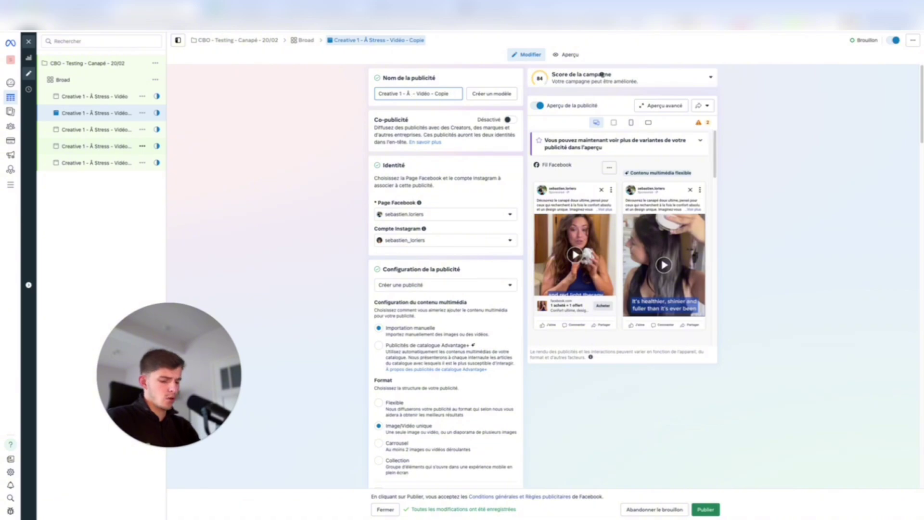
pyautogui.write('anxiété')
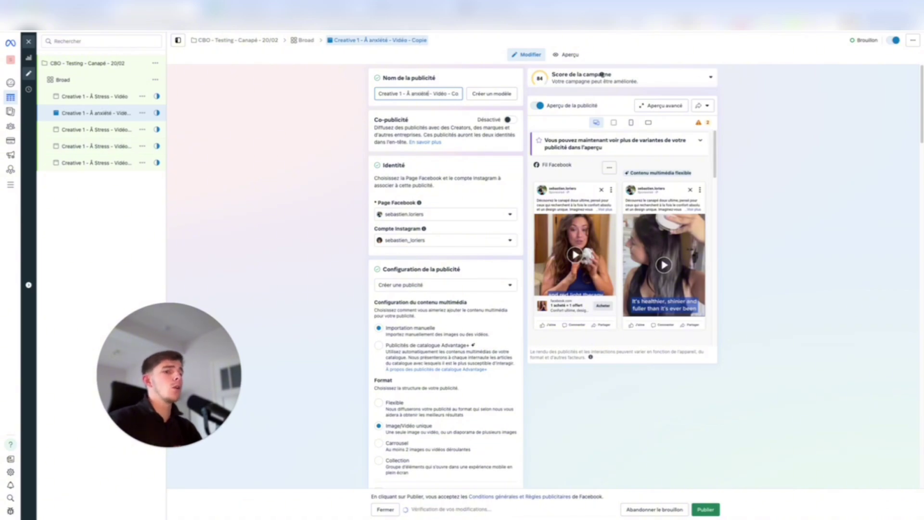
pyautogui.moveTo(451, 94); pyautogui.dragTo(463, 96)
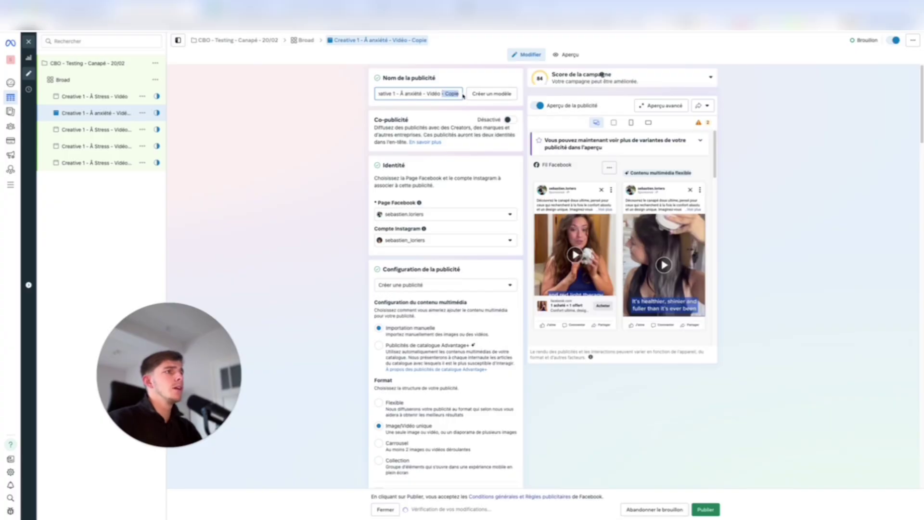
pyautogui.press('BackSpace')
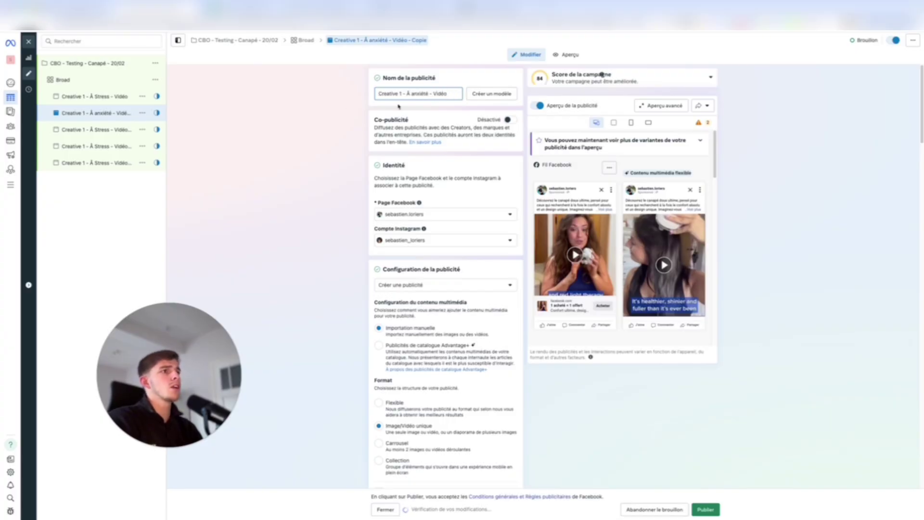
# Remove the existing video from the "anxiété" ad and check the options for adding content without choosing one
pyautogui.scroll(-6, 478, 176)
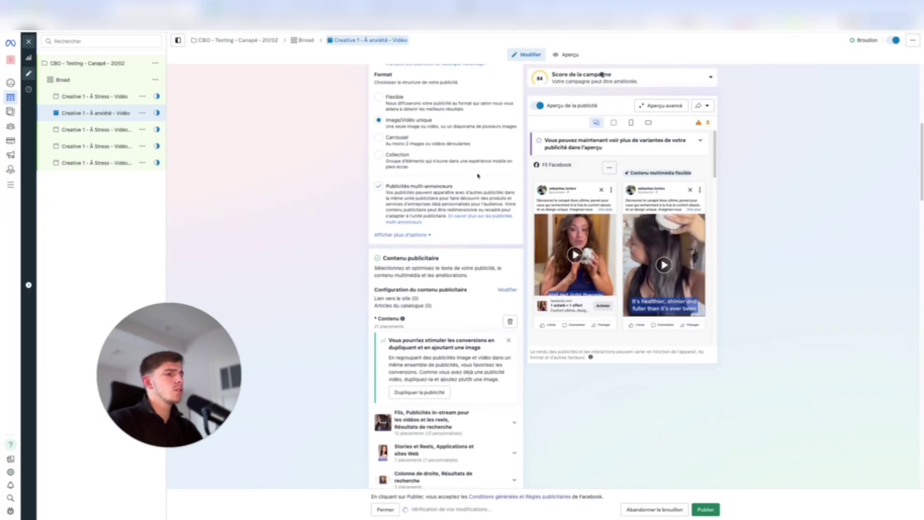
pyautogui.scroll(-1, 500, 305)
pyautogui.click(510, 296)
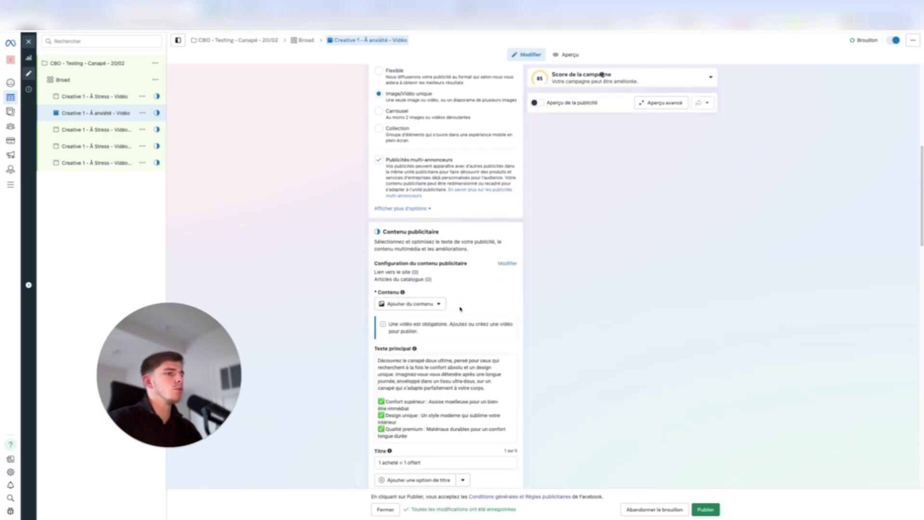
pyautogui.click(423, 303)
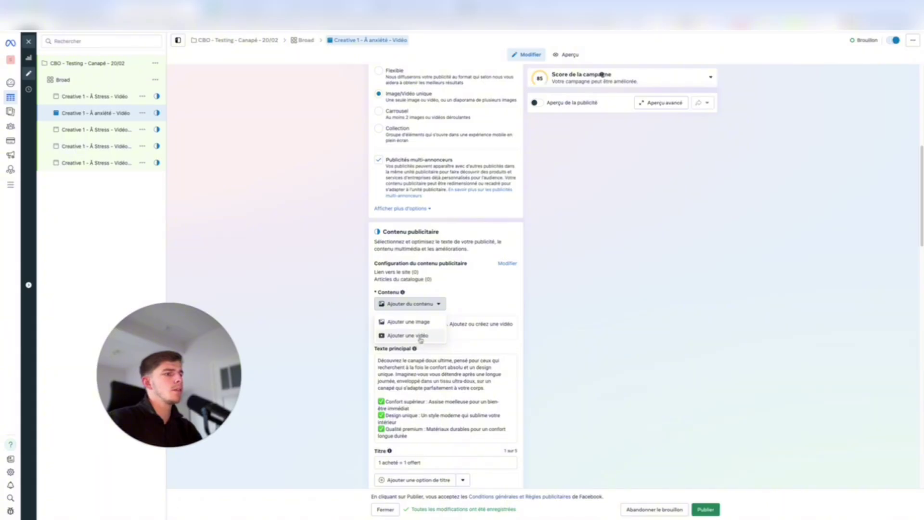
pyautogui.click(467, 308)
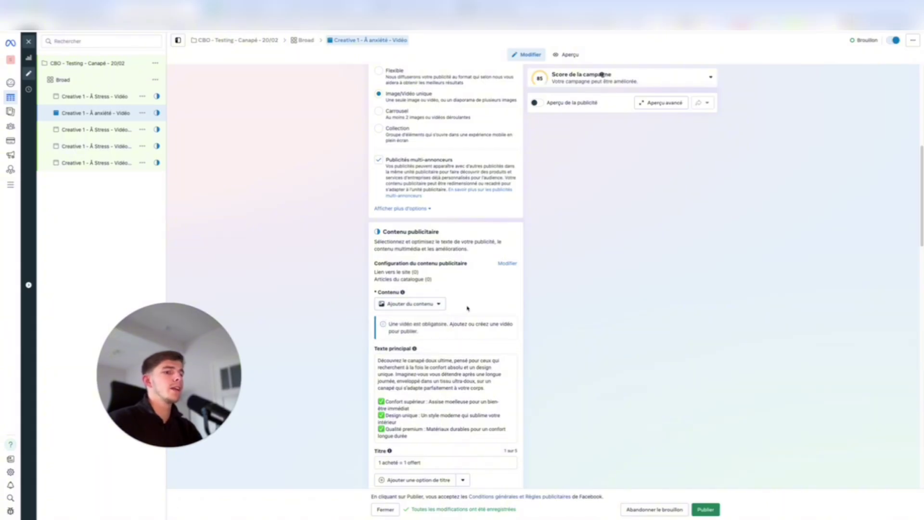
# Change the number in the "anxiété" ad's name so that it begins with "Creative 2"
pyautogui.scroll(7, 467, 308)
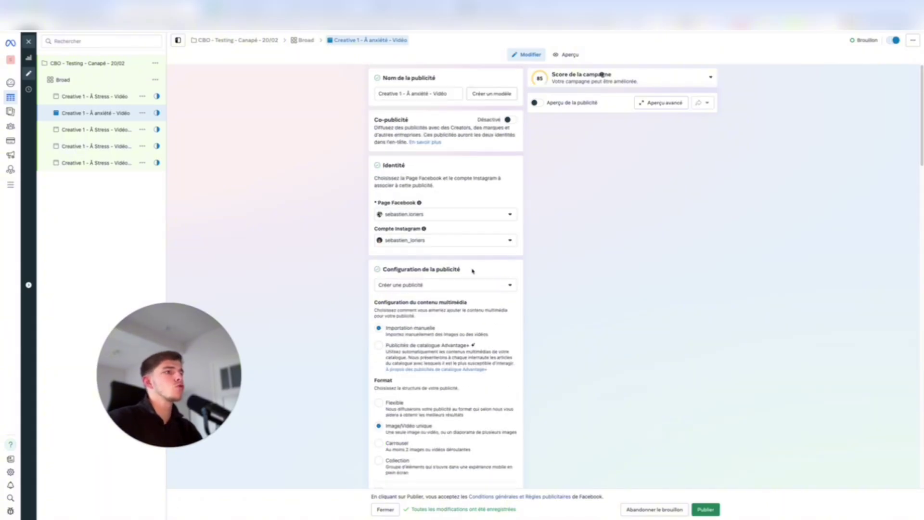
pyautogui.click(400, 93)
pyautogui.press('BackSpace')
pyautogui.write('2')
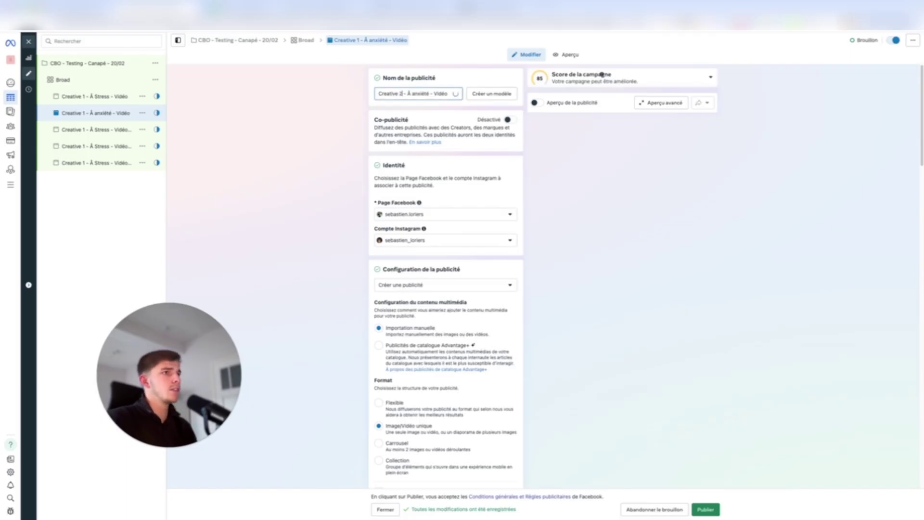
pyautogui.click(356, 96)
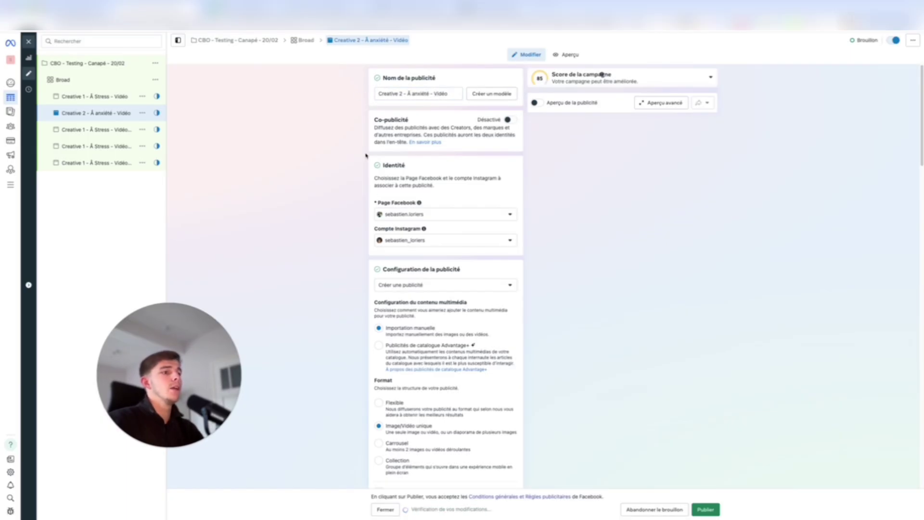
pyautogui.scroll(-2, 485, 201)
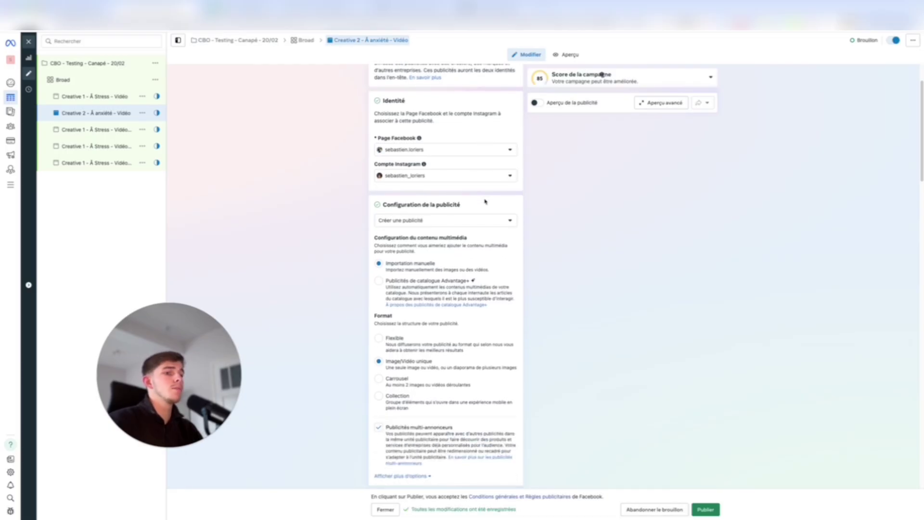
# Rename the second duplicated ad, using "Creative 3" as its number and "confort" as its angle, and remove the "Copie" suffix
pyautogui.click(90, 130)
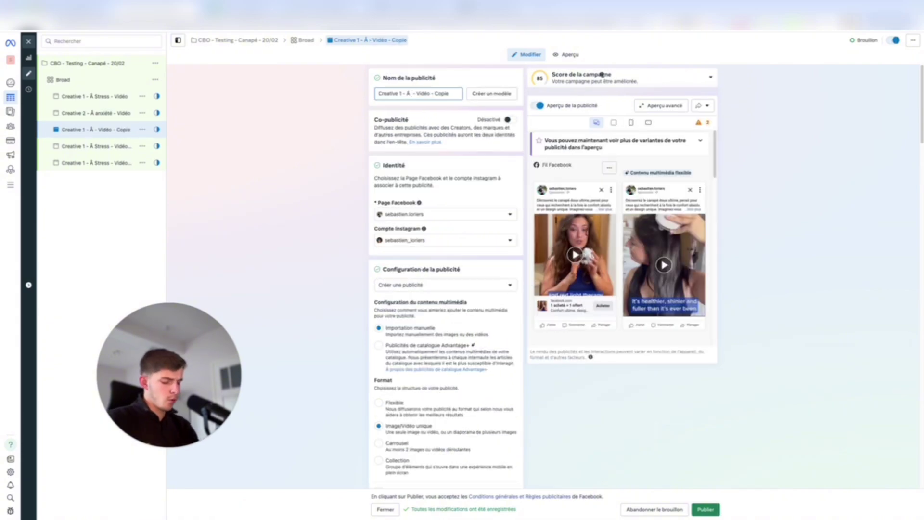
pyautogui.write('confort')
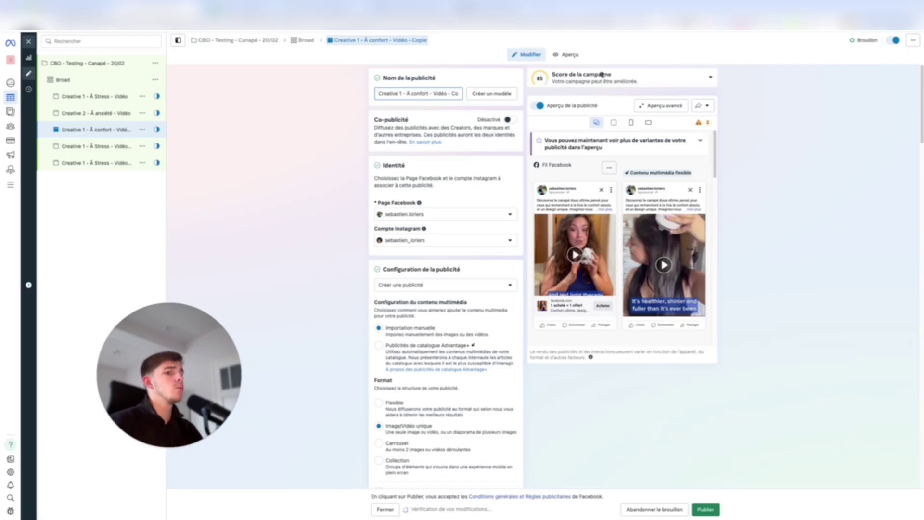
pyautogui.click(401, 93)
pyautogui.press('BackSpace')
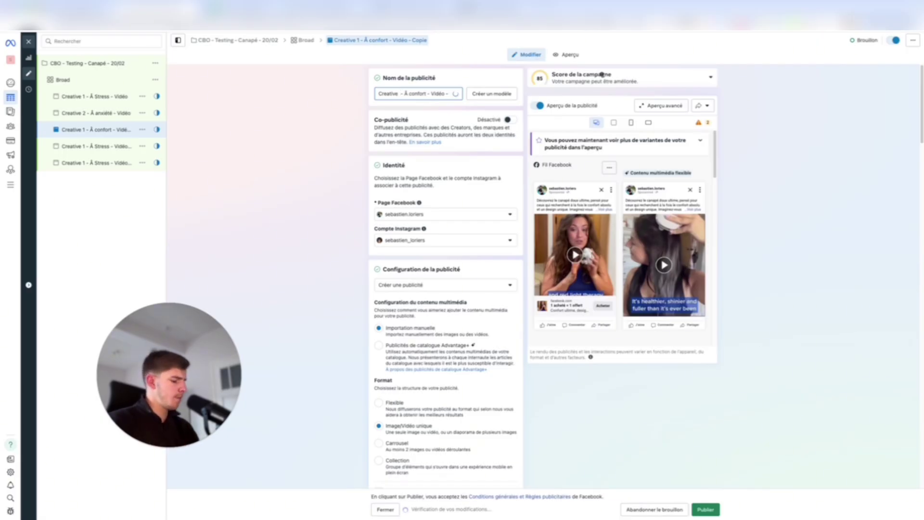
pyautogui.write('3')
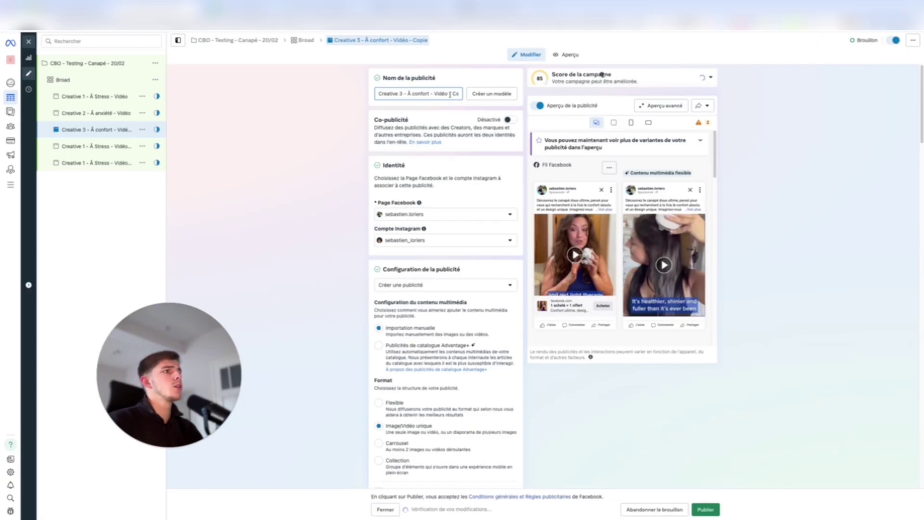
pyautogui.moveTo(450, 94); pyautogui.dragTo(461, 97)
pyautogui.press('BackSpace')
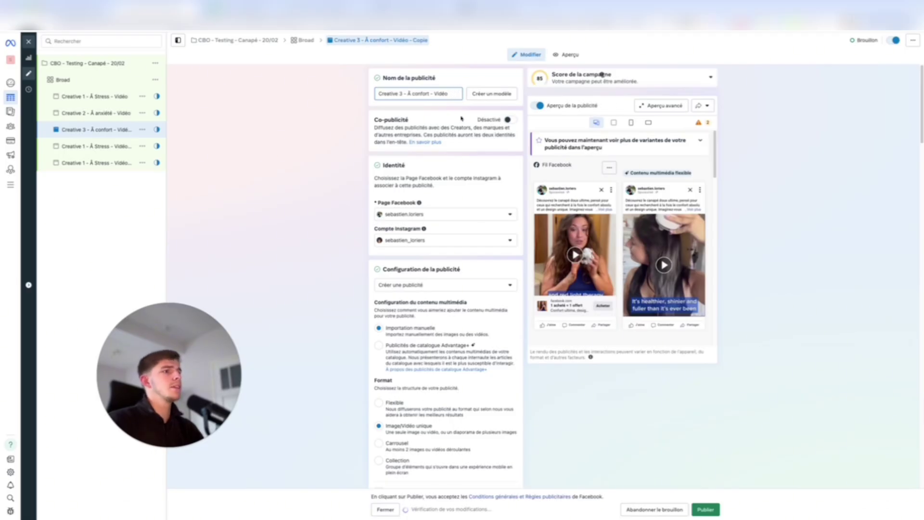
# Remove the existing video from the "confort" ad and check the options for adding content without choosing one
pyautogui.scroll(-6, 461, 119)
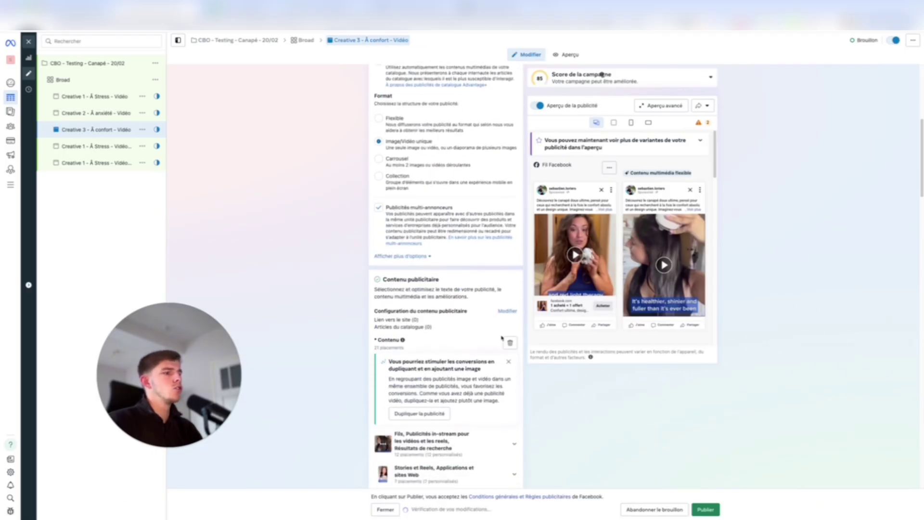
pyautogui.click(509, 342)
pyautogui.click(436, 352)
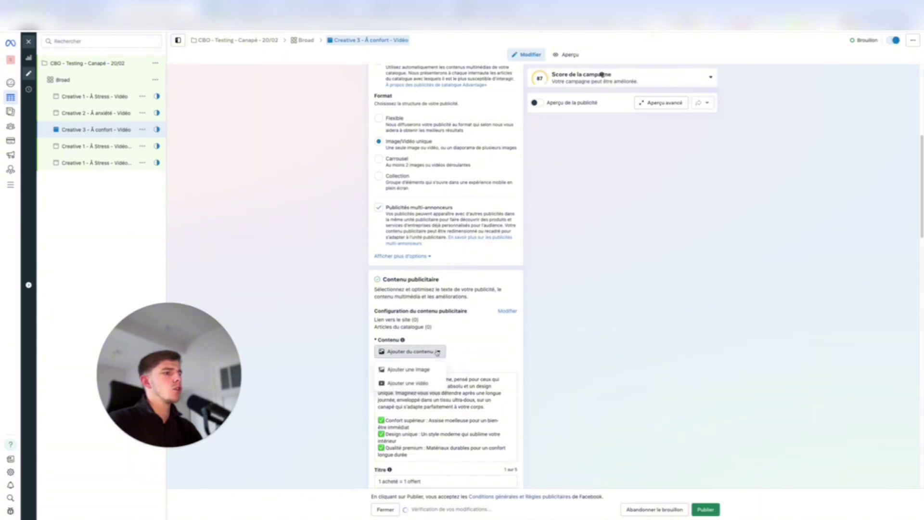
pyautogui.scroll(6, 460, 208)
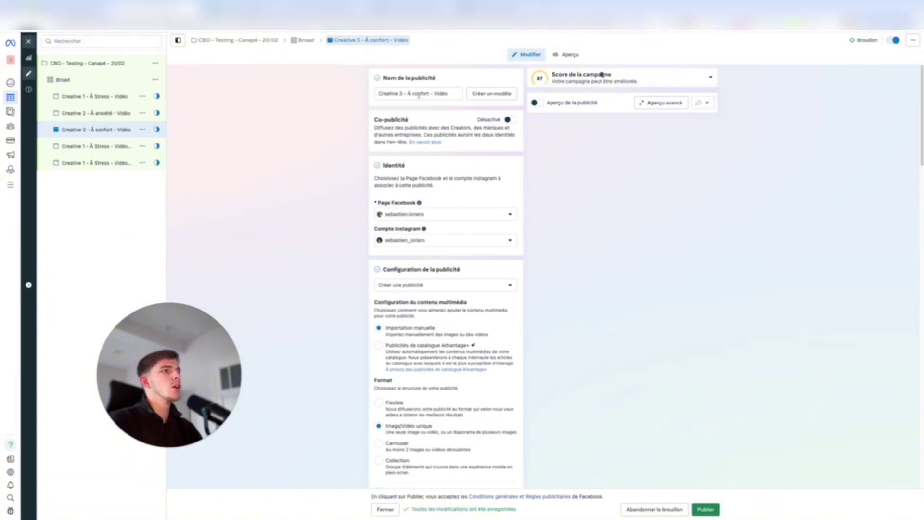
# Change the third duplicated ad's number so its name begins with "Creative 4", and remove the "Copie" suffix
pyautogui.click(88, 147)
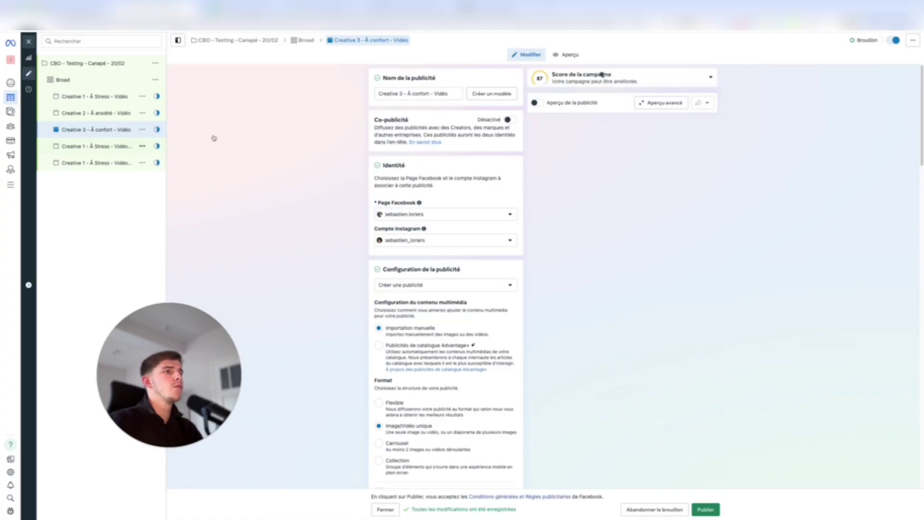
pyautogui.click(401, 94)
pyautogui.write('4')
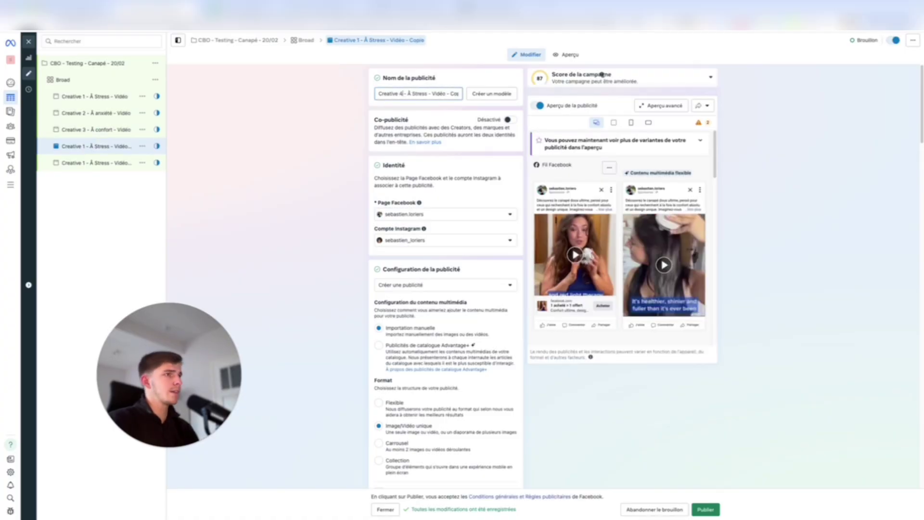
pyautogui.moveTo(447, 94); pyautogui.dragTo(466, 96)
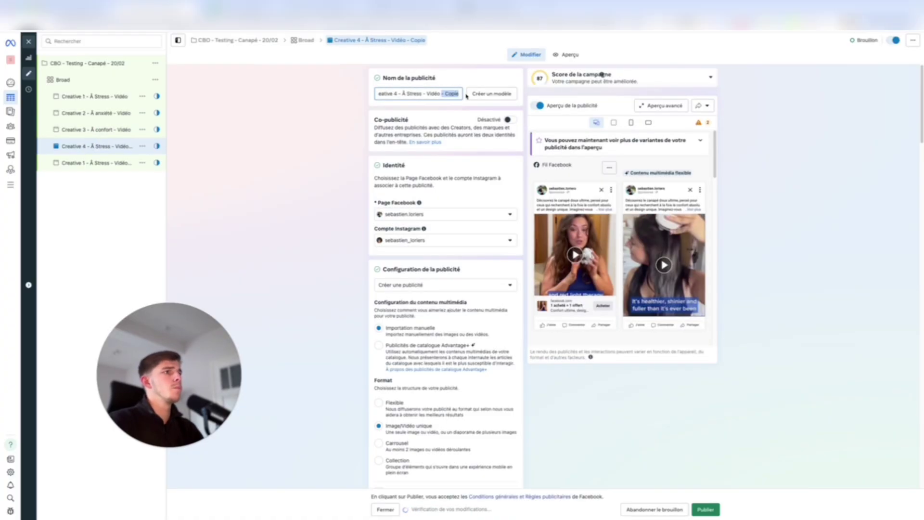
# Rename the last duplicated ad so that it begins with "Creative 5", and remove its "Copie" suffix
pyautogui.click(77, 164)
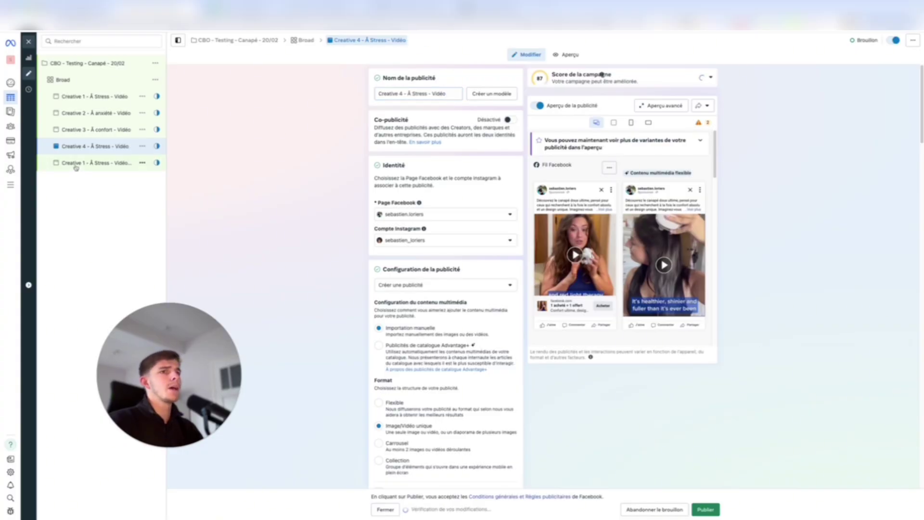
pyautogui.doubleClick(401, 93)
pyautogui.write('5')
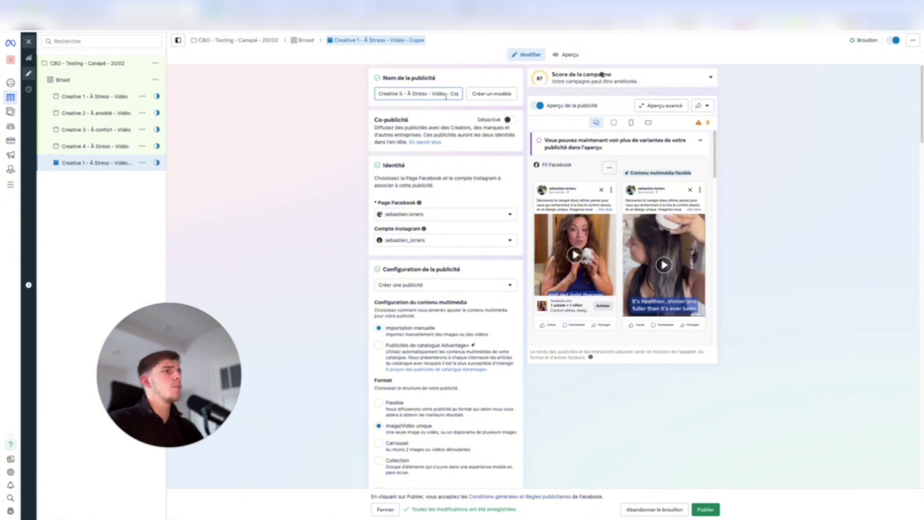
pyautogui.moveTo(446, 94); pyautogui.dragTo(460, 93)
pyautogui.press('BackSpace')
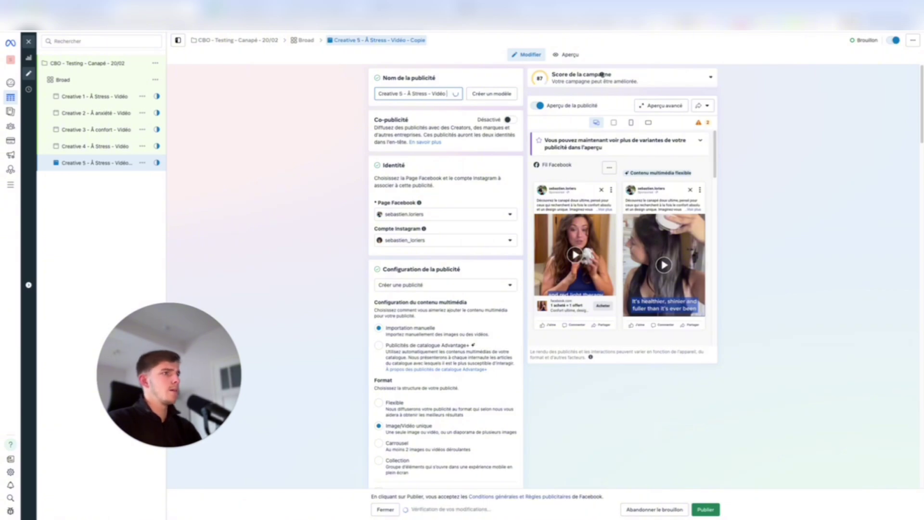
pyautogui.click(348, 96)
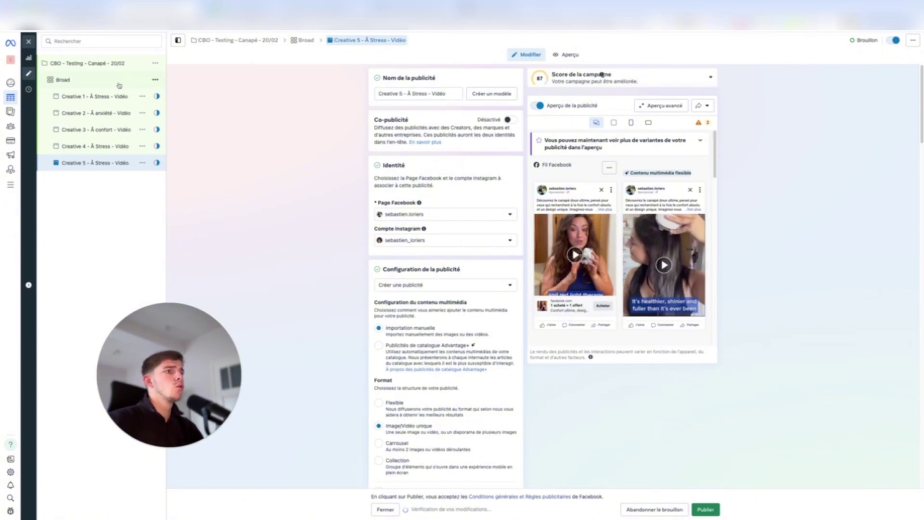
# Review the campaign's name and settings, the "Broad" ad set's settings and the shared settings of all five ads
pyautogui.click(241, 40)
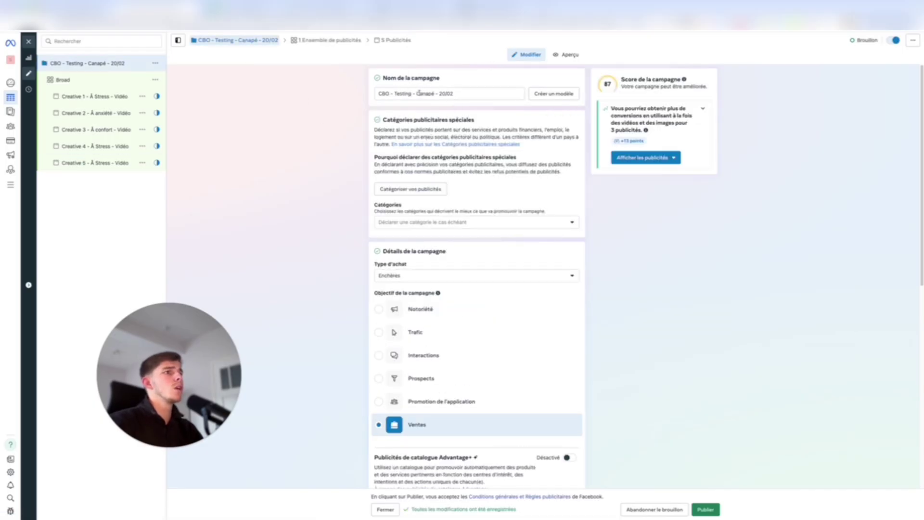
pyautogui.click(445, 93)
pyautogui.moveTo(439, 93); pyautogui.dragTo(453, 93)
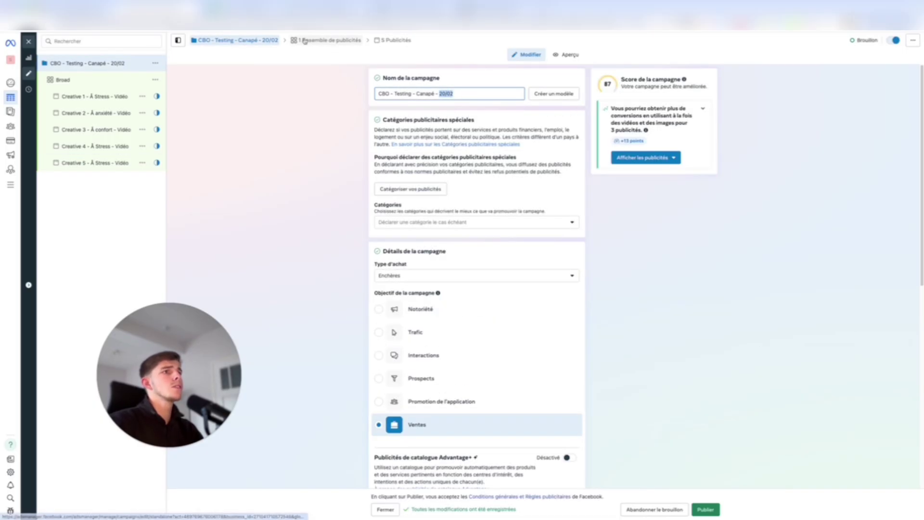
pyautogui.click(346, 41)
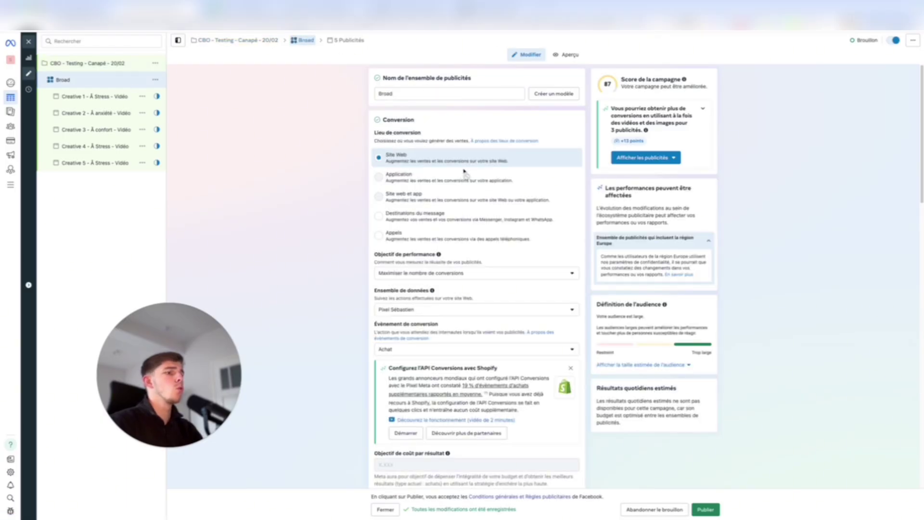
pyautogui.click(346, 40)
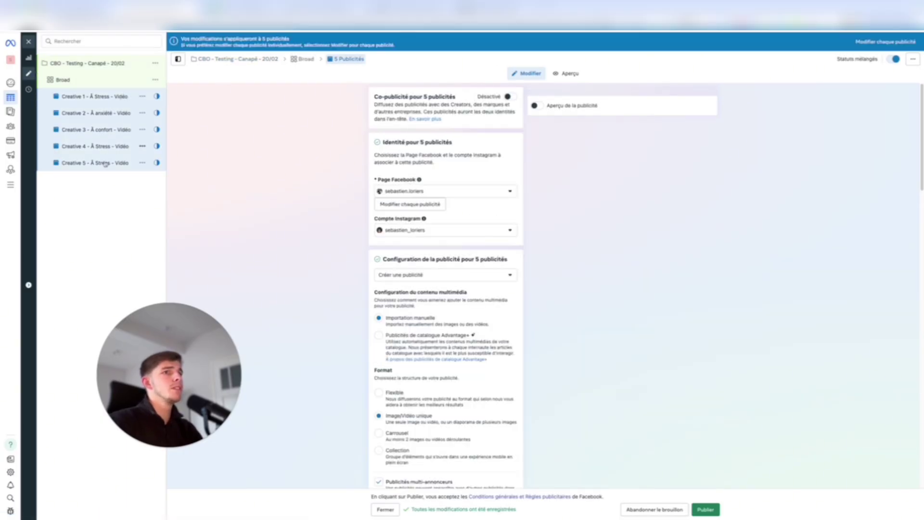
pyautogui.scroll(-10, 485, 178)
pyautogui.scroll(10, 485, 178)
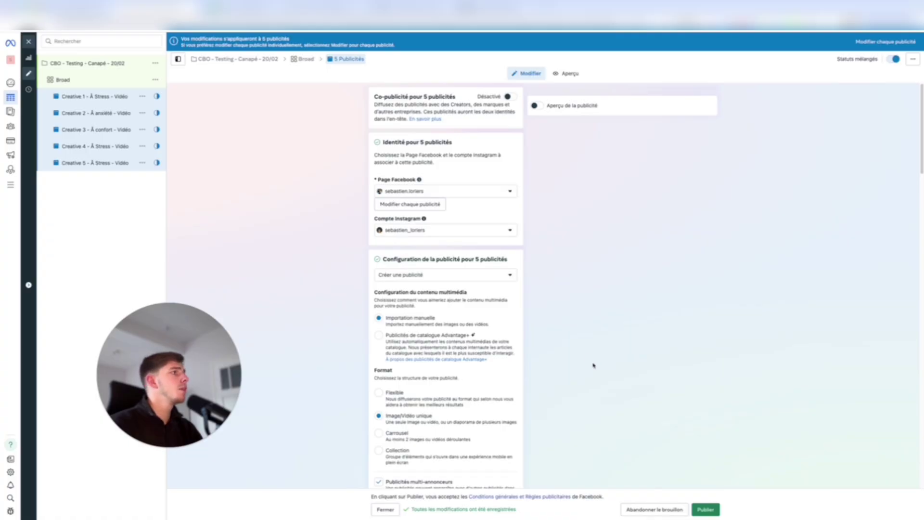
# Close the editor without publishing the drafts, and look through the campaign's ad set and ads before returning to the campaign list
pyautogui.click(385, 509)
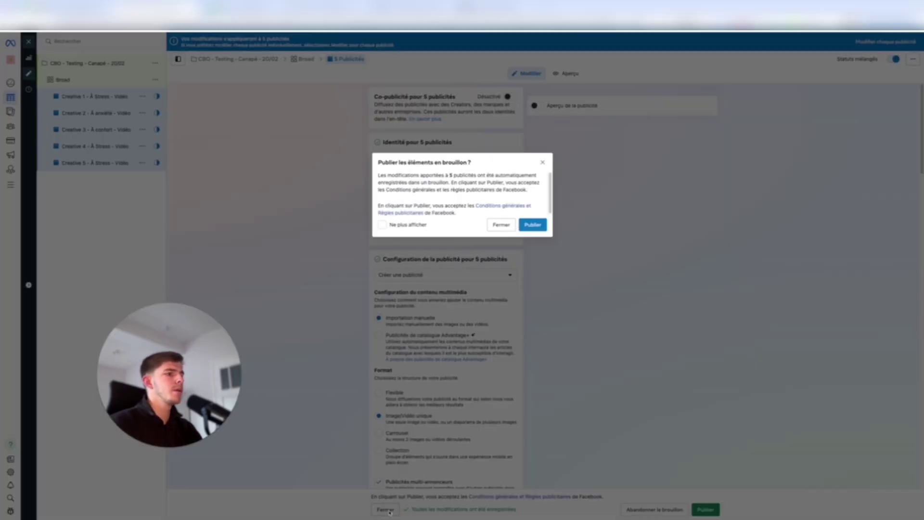
pyautogui.click(501, 224)
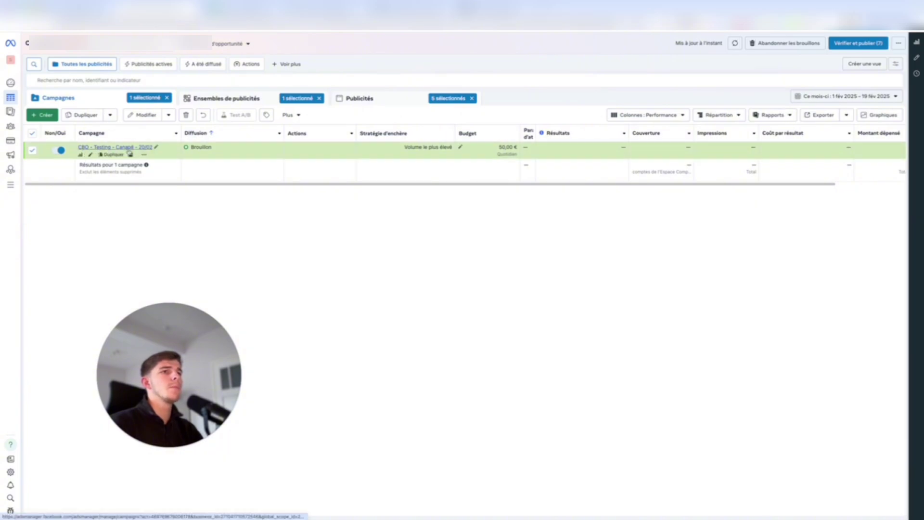
pyautogui.click(129, 149)
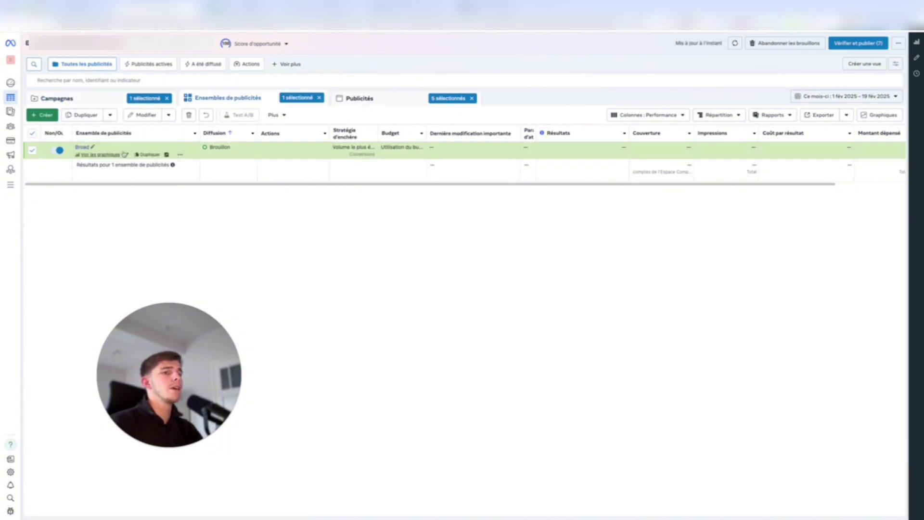
pyautogui.click(387, 100)
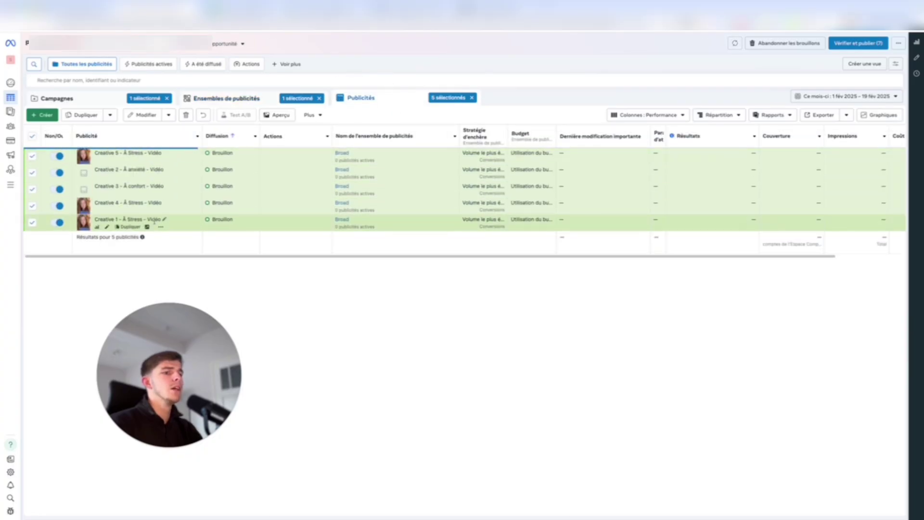
pyautogui.click(102, 100)
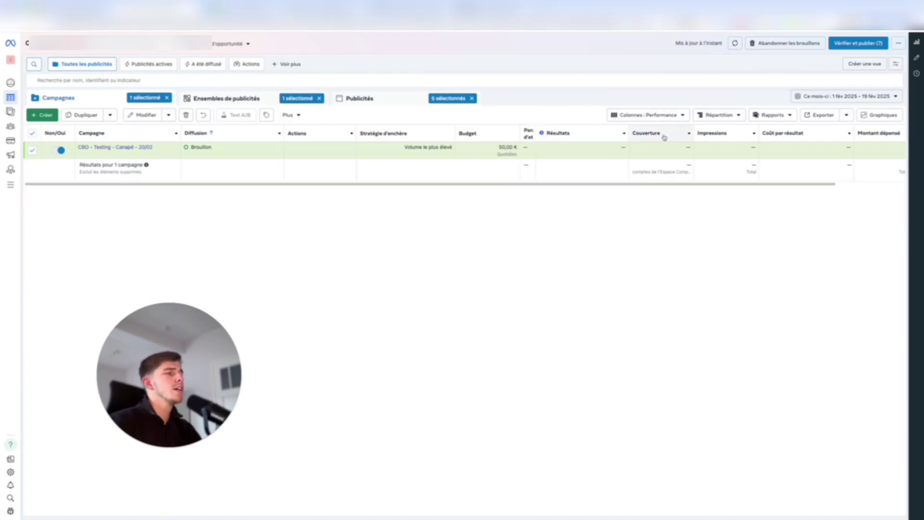
# Examine the metrics available in the column customization for the campaign table, and leave it without applying changes
pyautogui.click(673, 118)
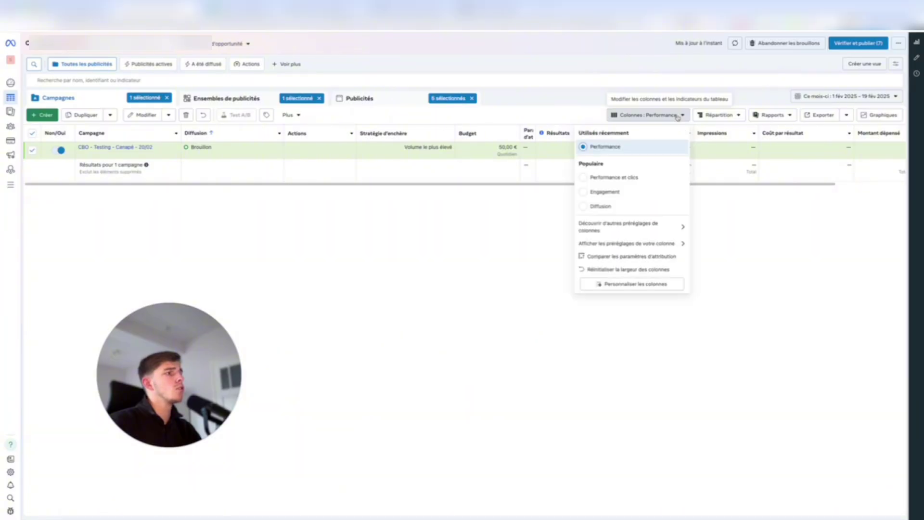
pyautogui.click(630, 285)
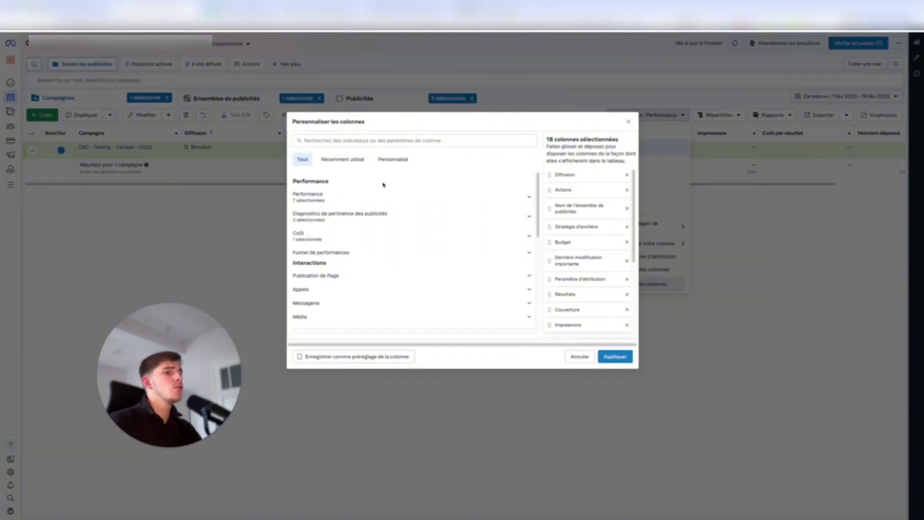
pyautogui.scroll(-5, 380, 185)
pyautogui.scroll(-3, 379, 188)
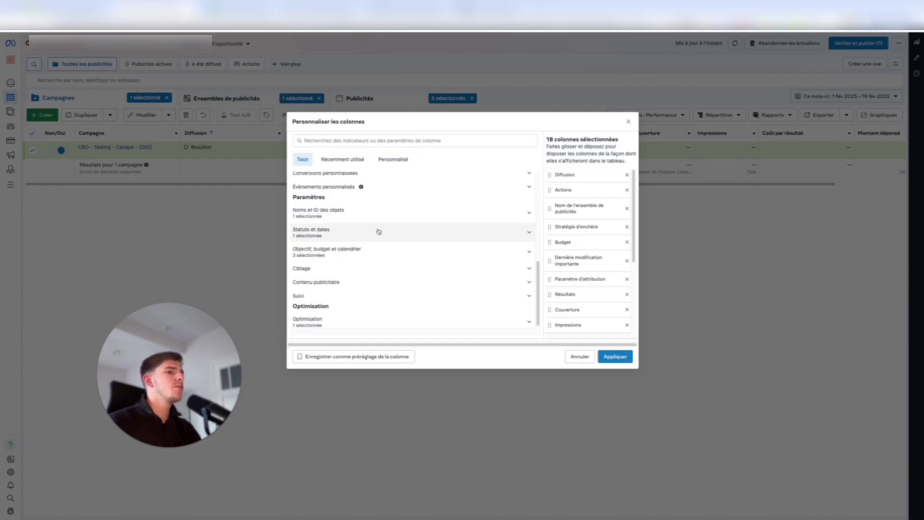
pyautogui.scroll(-1, 379, 232)
pyautogui.scroll(10, 380, 235)
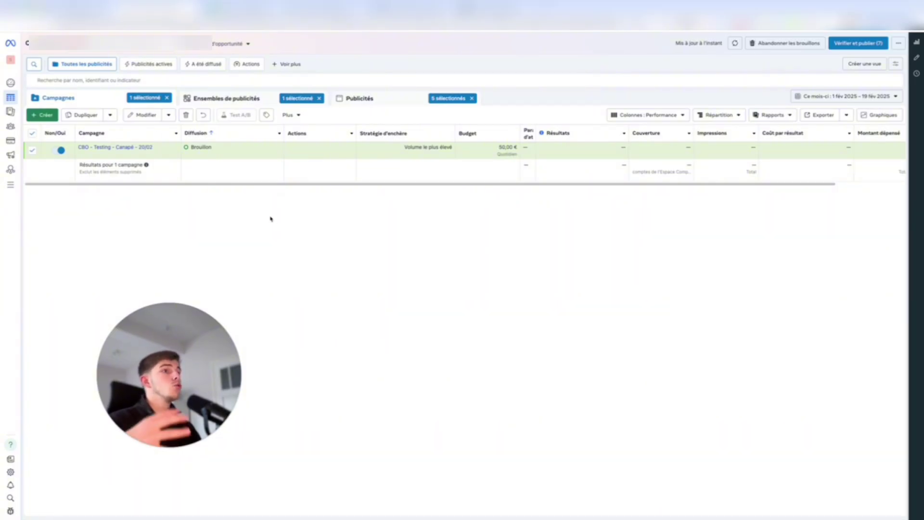
# Switch to the Miro board and review the product testing structure and the scheme for testing new creatives
pyautogui.hotkey('ctrl', 'Tab')
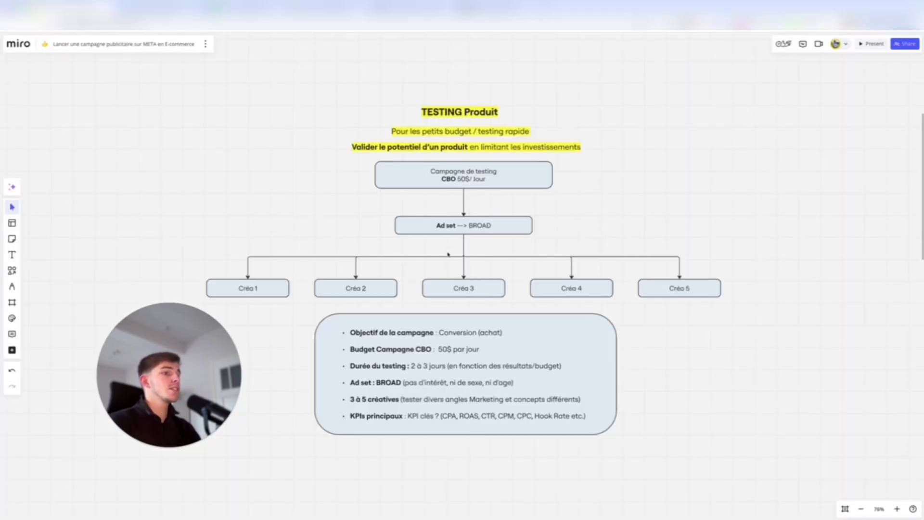
pyautogui.scroll(-10, 447, 253)
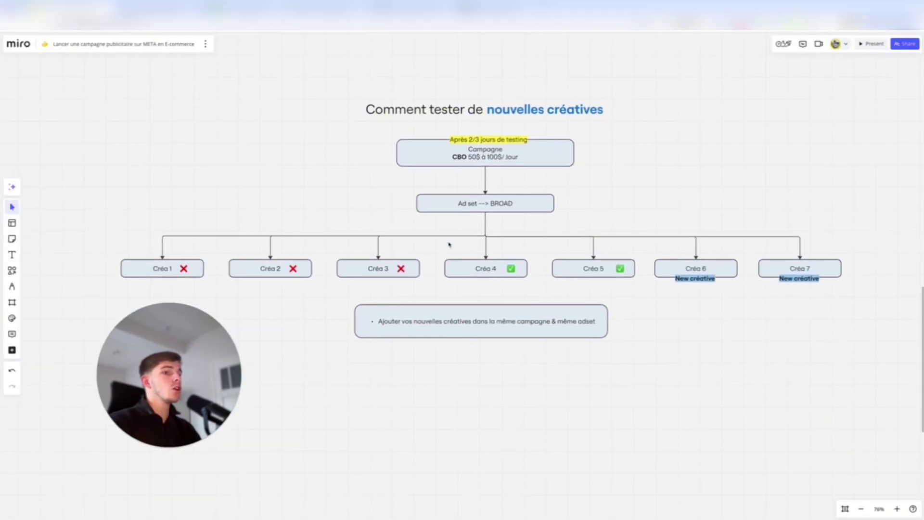
pyautogui.scroll(-1, 449, 244)
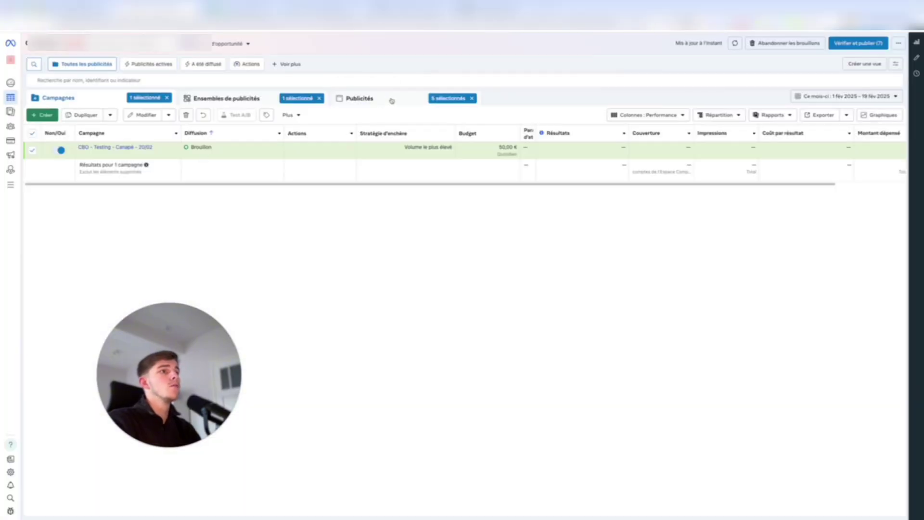
# Back in Meta Ads Manager, turn off the Creative 1, Creative 2 and Creative 3 ads in the ads list
pyautogui.click(392, 101)
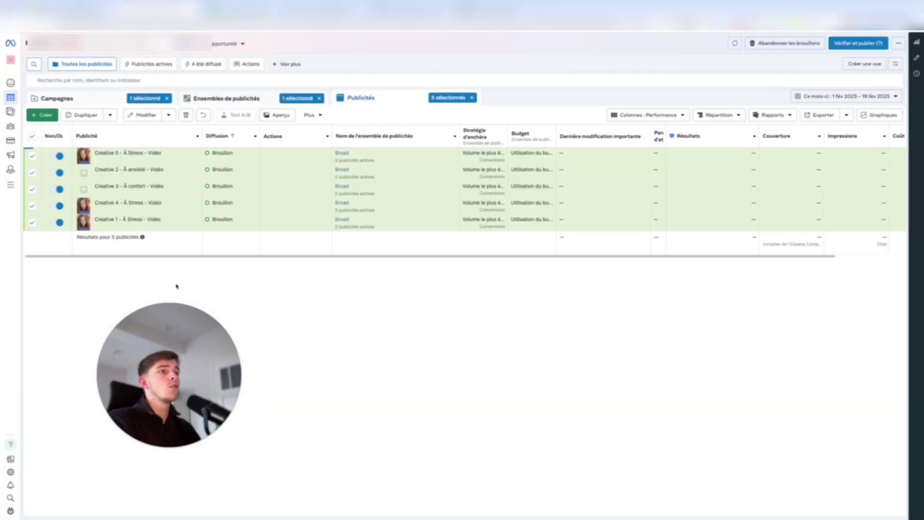
pyautogui.click(58, 223)
pyautogui.click(57, 173)
pyautogui.click(58, 189)
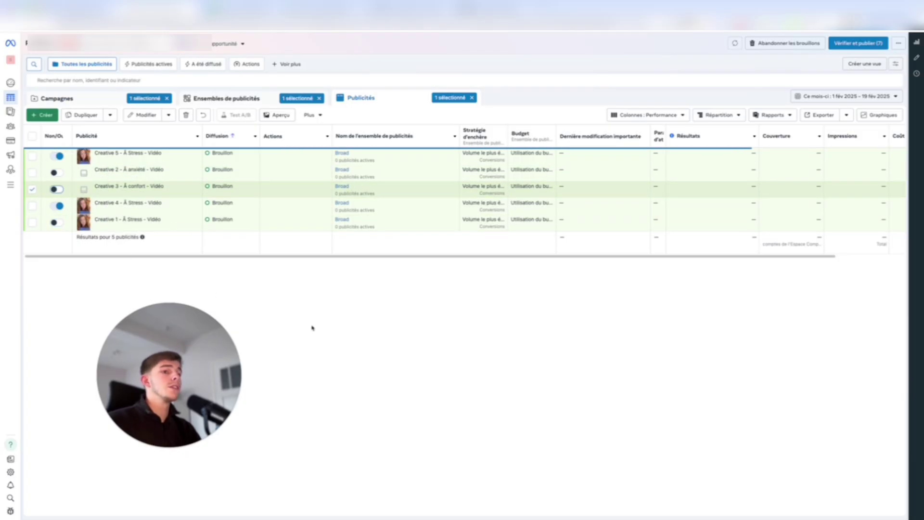
# Open the ad editor and duplicate the Creative 5 ad once within its original campaign, keeping existing reactions, comments and shares
pyautogui.moveTo(74, 184)
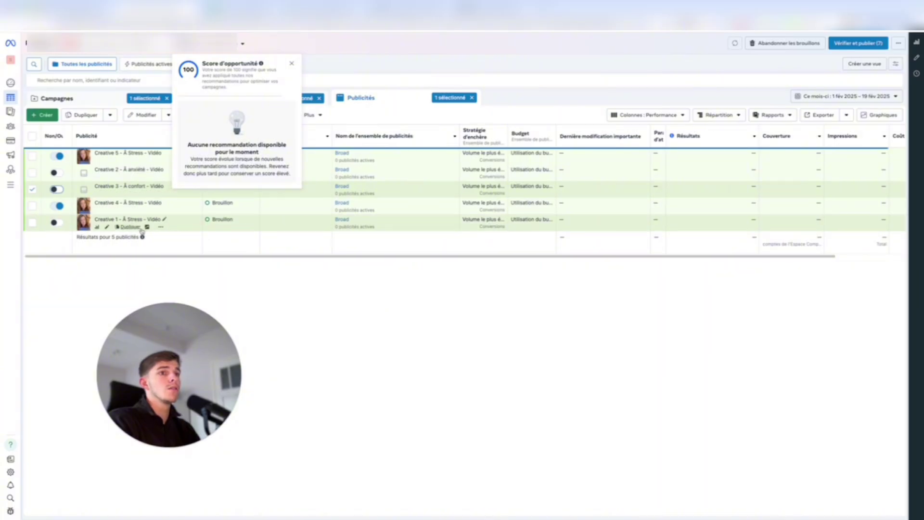
pyautogui.click(107, 227)
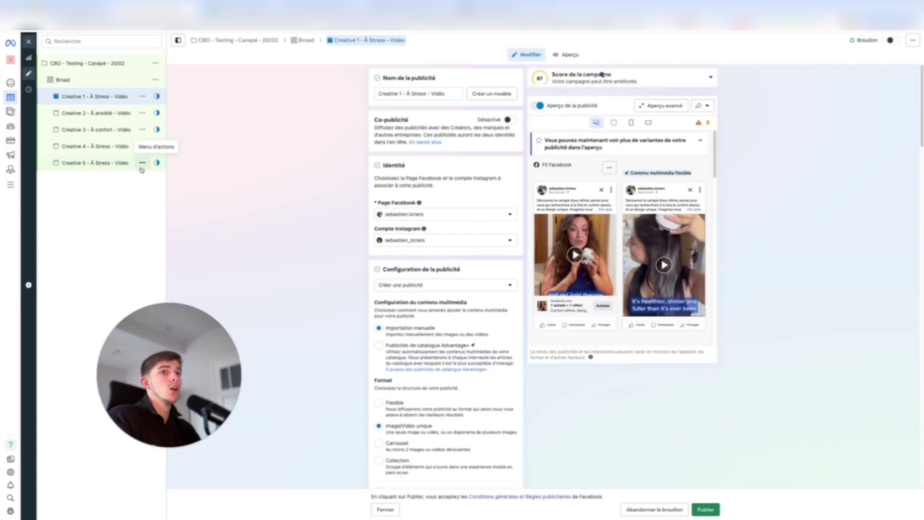
pyautogui.click(142, 163)
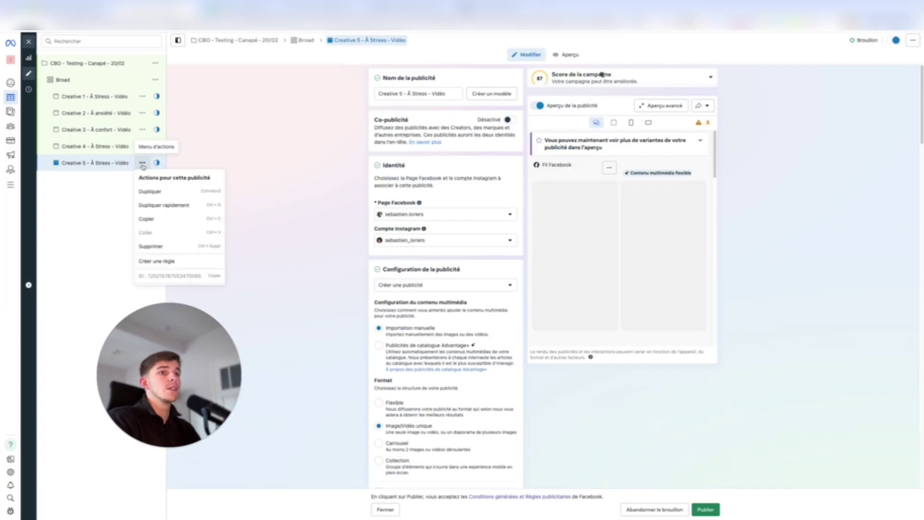
pyautogui.click(150, 192)
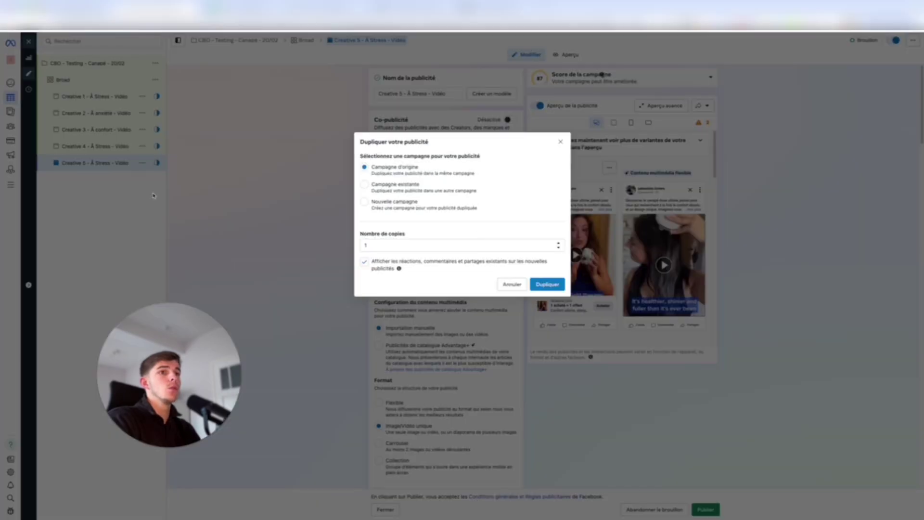
pyautogui.click(547, 284)
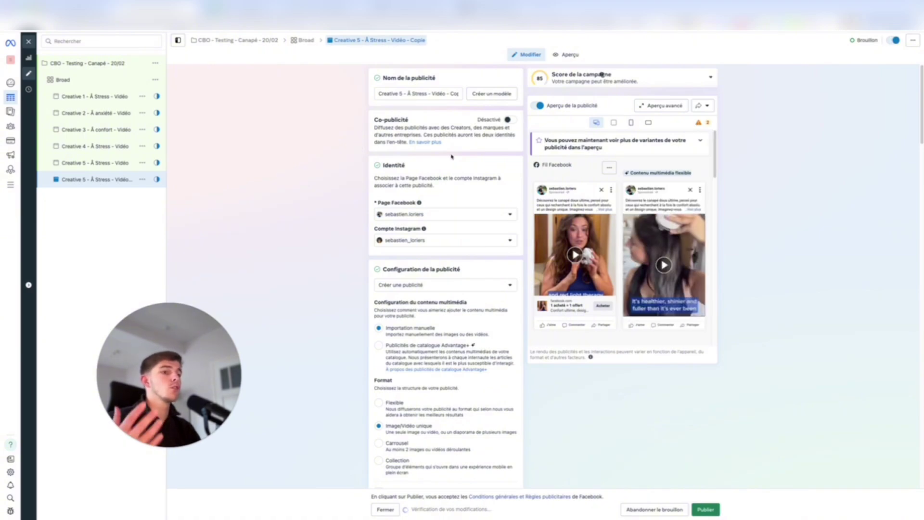
# Rename the duplicated ad as "Creative 6 - Å confort - Vidéo", removing the Copie suffix
pyautogui.click(402, 92)
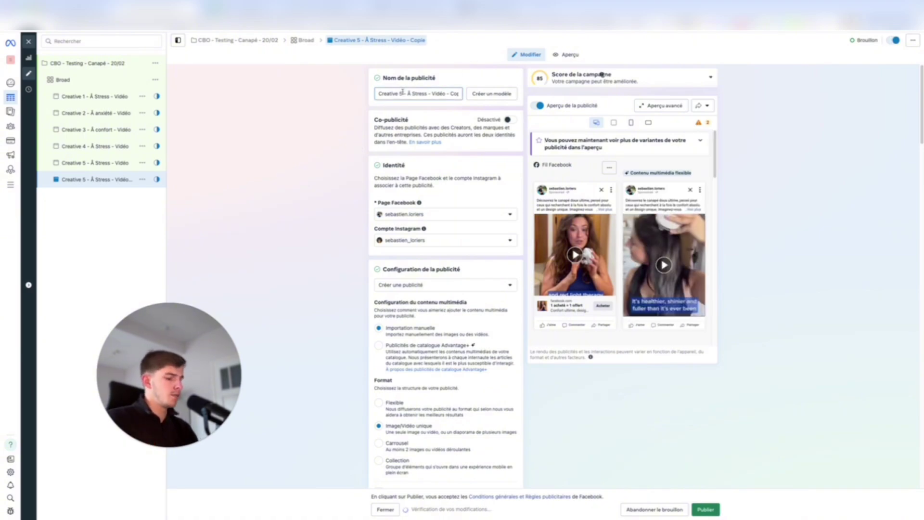
pyautogui.press('BackSpace')
pyautogui.write('6')
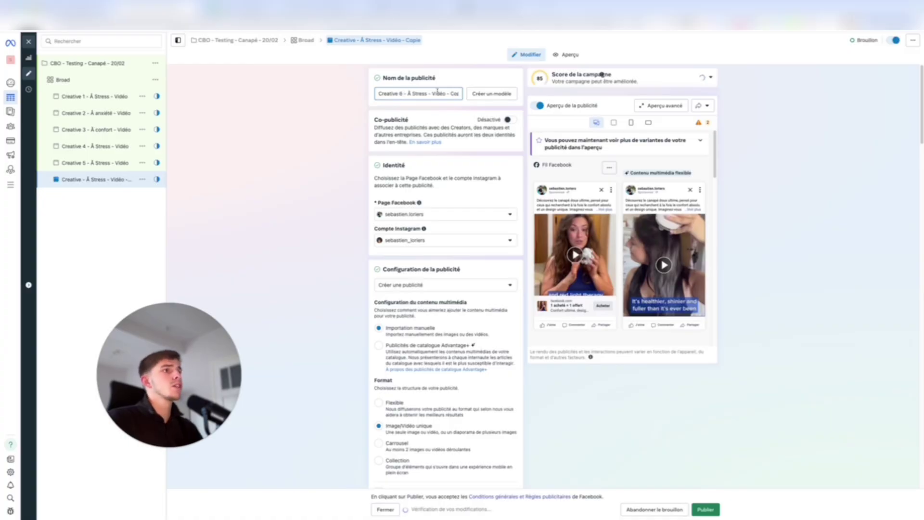
pyautogui.click(427, 93)
pyautogui.press('BackSpace')
pyautogui.press('BackSpace')
pyautogui.press('BackSpace')
pyautogui.press('BackSpace')
pyautogui.press('BackSpace')
pyautogui.press('BackSpace')
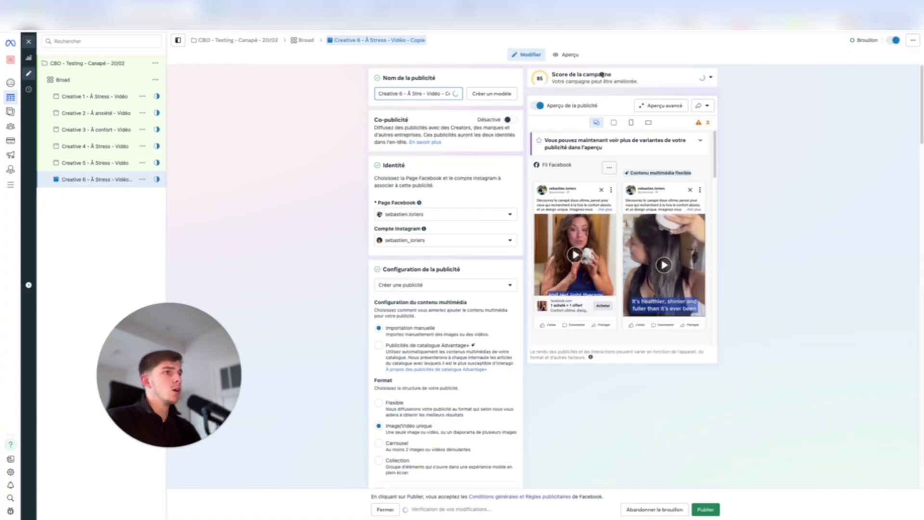
pyautogui.write('confort')
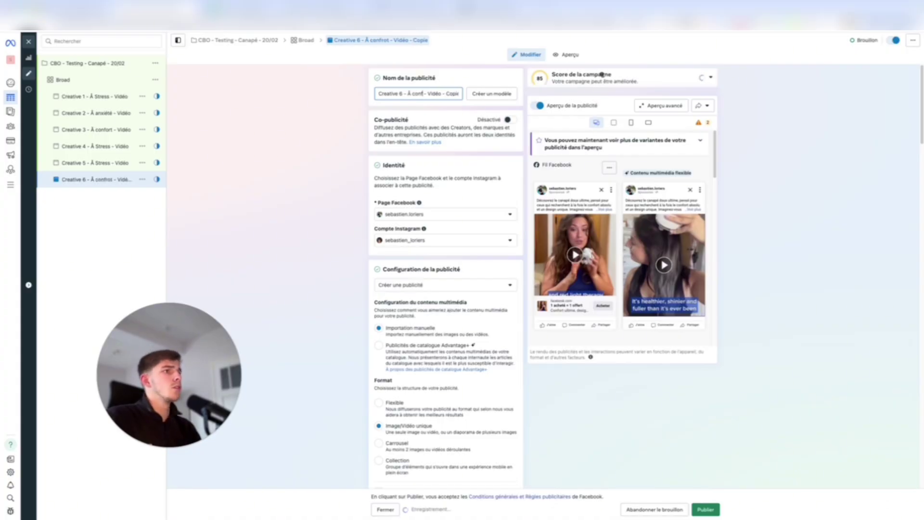
pyautogui.doubleClick(454, 93)
pyautogui.press('BackSpace')
pyautogui.press('BackSpace')
pyautogui.press('BackSpace')
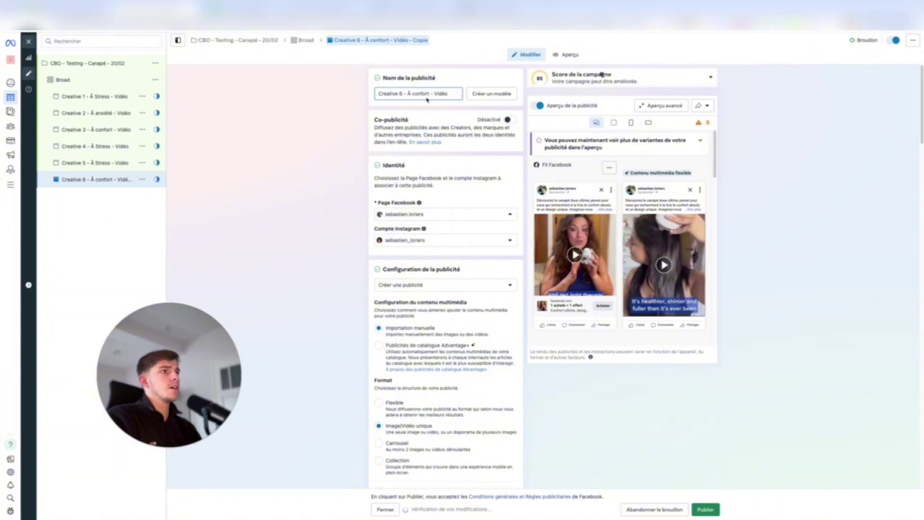
# Remove the media copied into the Creative 6 ad and check the option for adding new content
pyautogui.scroll(-5, 404, 93)
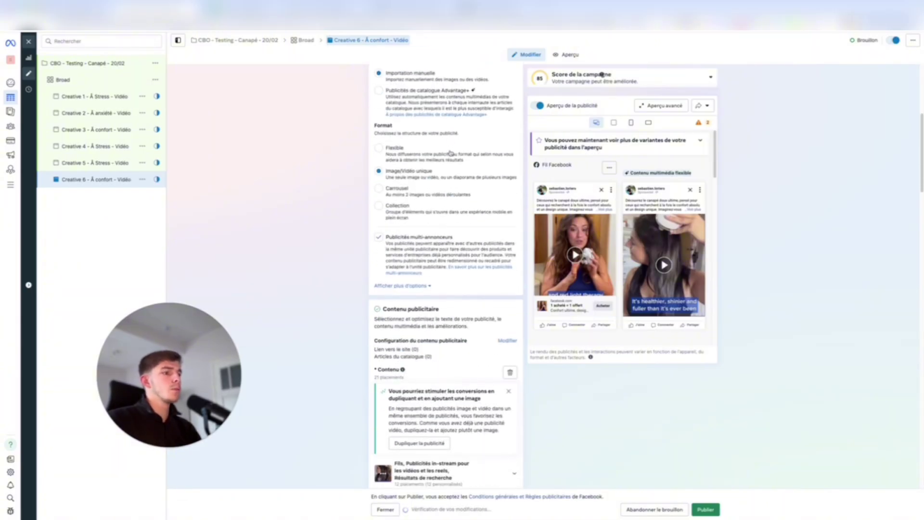
pyautogui.click(509, 371)
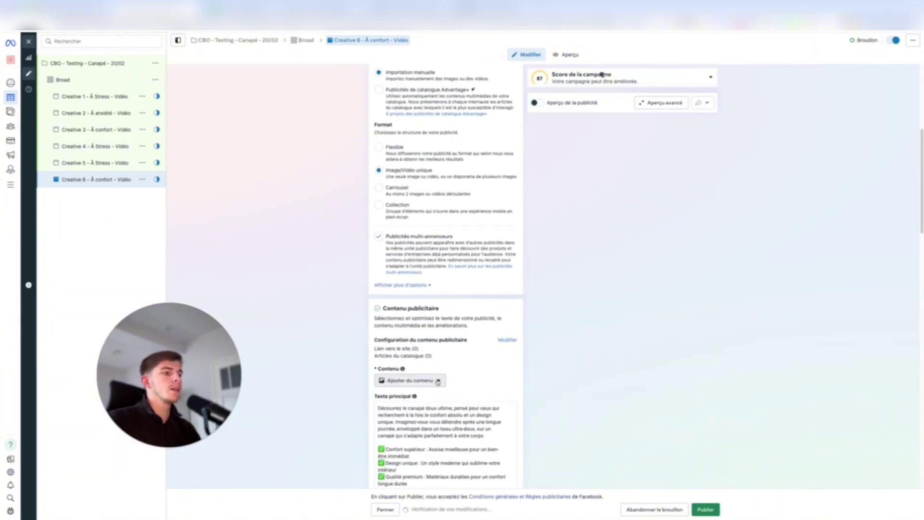
pyautogui.click(437, 381)
pyautogui.click(430, 384)
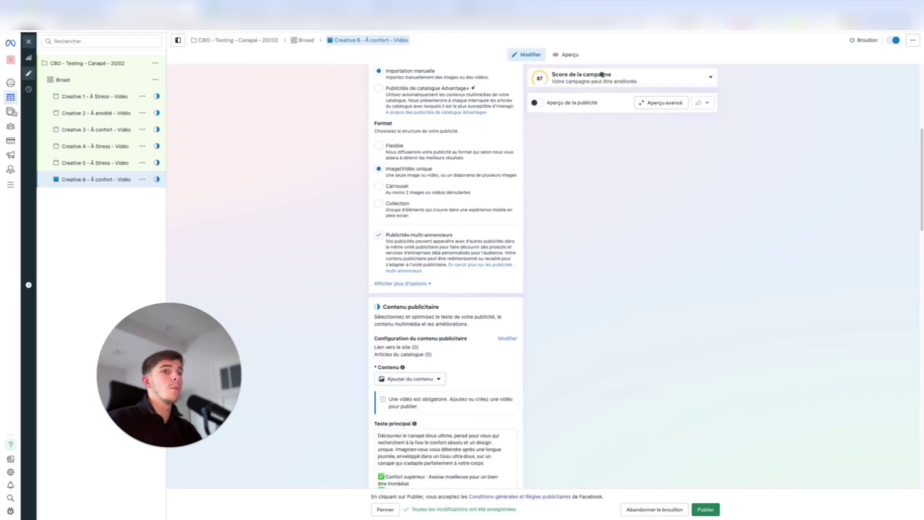
# Switch to the Miro board to review the scheme for testing new creatives, then return to Meta Ads Manager
pyautogui.click(71, 9)
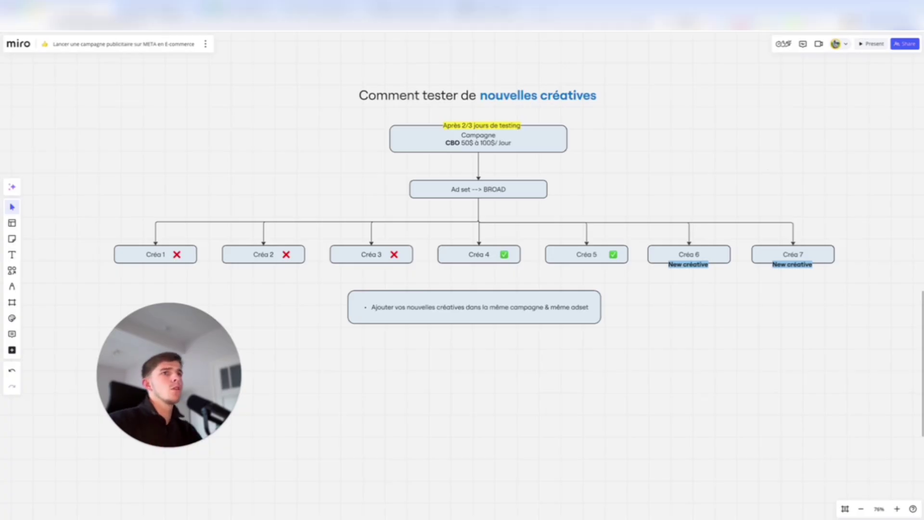
pyautogui.hotkey('ctrl', 'Tab')
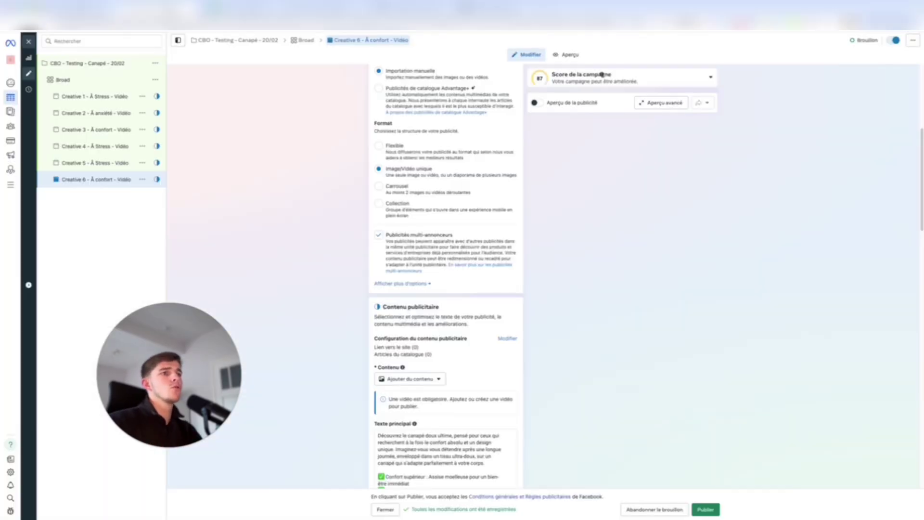
# Close the CBO - Testing - Canapé - 20/02 campaign editor without publishing the drafts, and view the ad set list
pyautogui.click(224, 40)
pyautogui.click(393, 505)
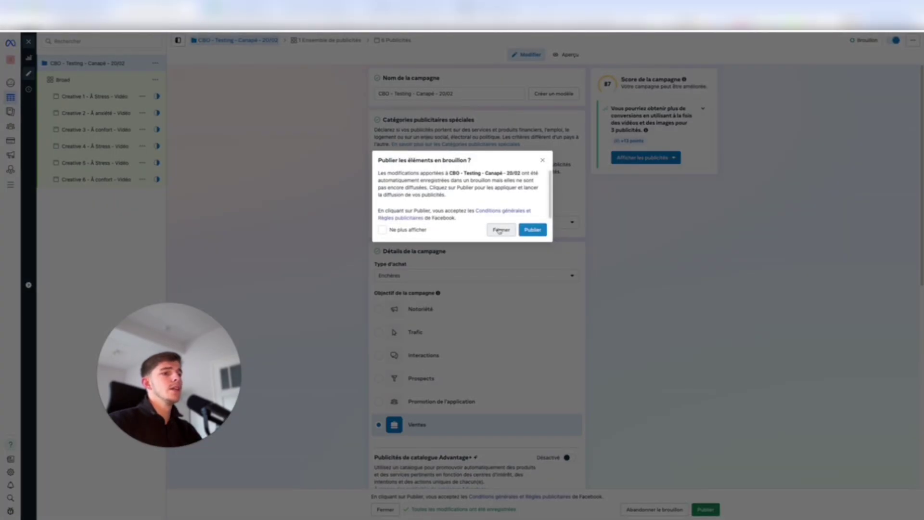
pyautogui.click(501, 229)
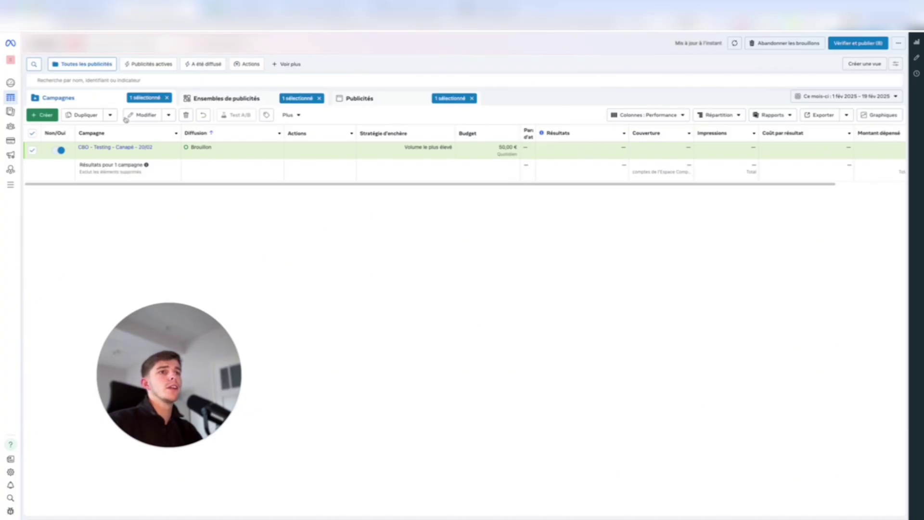
pyautogui.click(227, 100)
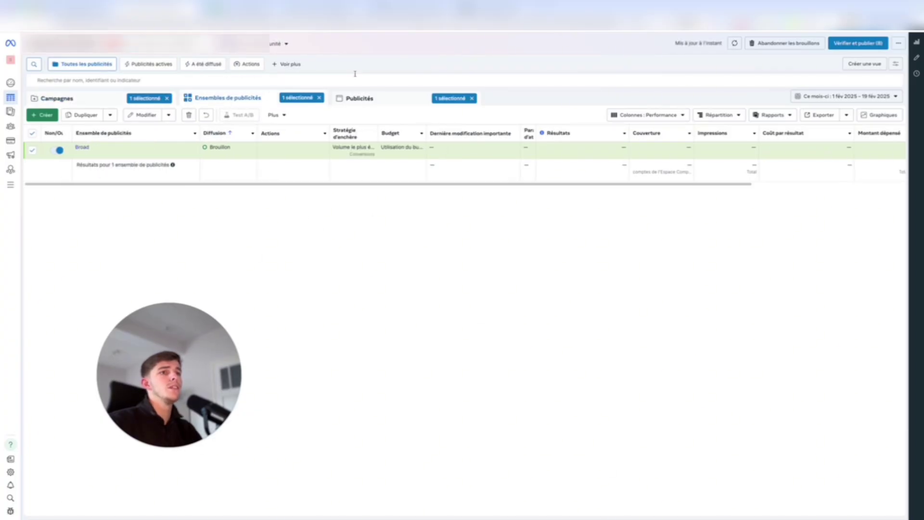
pyautogui.click(404, 94)
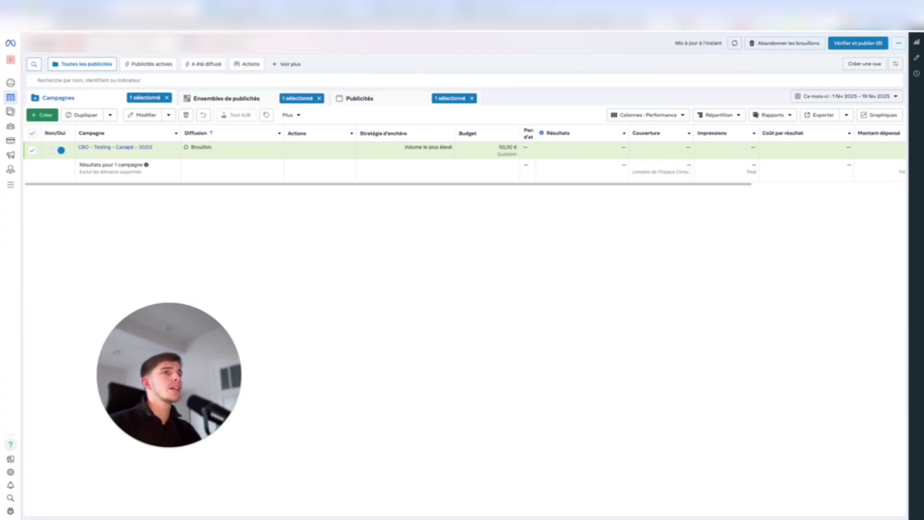
# Switch to the KPI Clés document in Google Docs, skim its sections and examine the CTR formula and thresholds
pyautogui.click(246, 9)
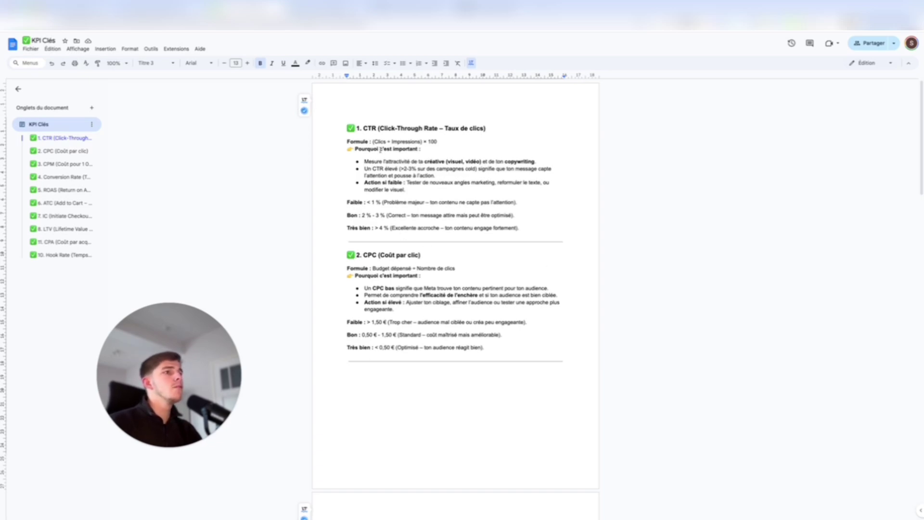
pyautogui.scroll(-10, 378, 148)
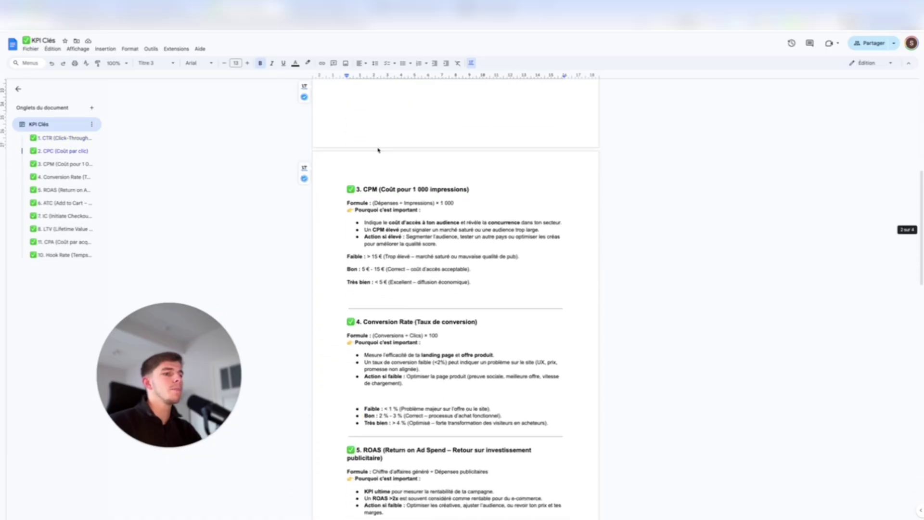
pyautogui.scroll(-5, 378, 148)
pyautogui.scroll(15, 385, 154)
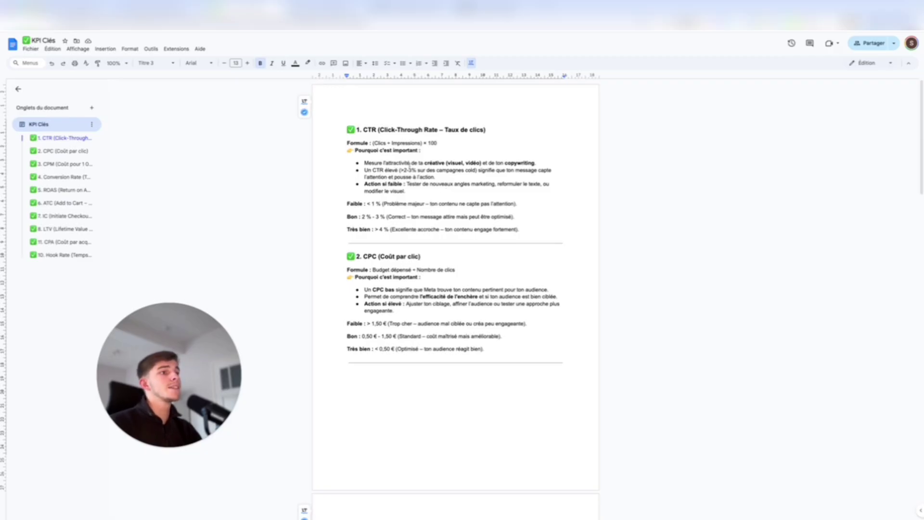
pyautogui.moveTo(364, 129); pyautogui.dragTo(492, 130)
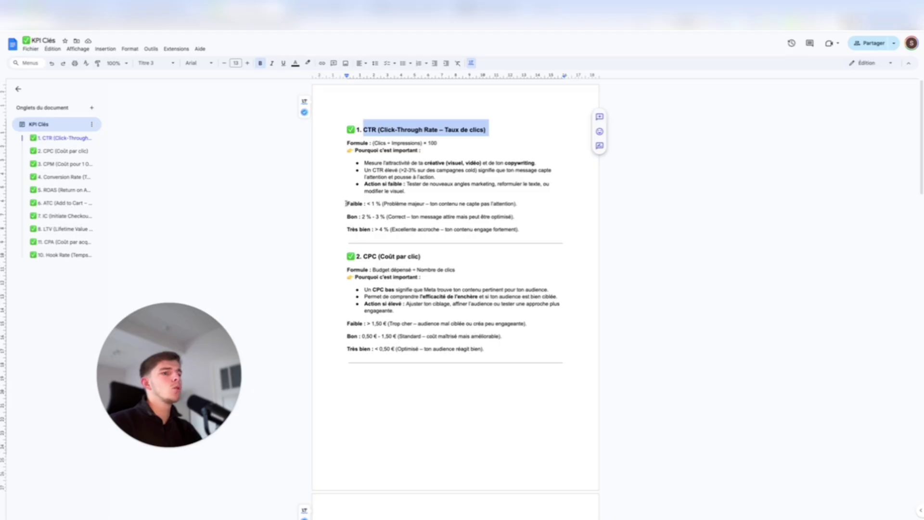
pyautogui.moveTo(346, 204)
pyautogui.mouseDown()
pyautogui.moveTo(487, 212)
pyautogui.moveTo(528, 229)
pyautogui.moveTo(346, 204)
pyautogui.mouseUp()
pyautogui.click(528, 229)
pyautogui.click(379, 204)
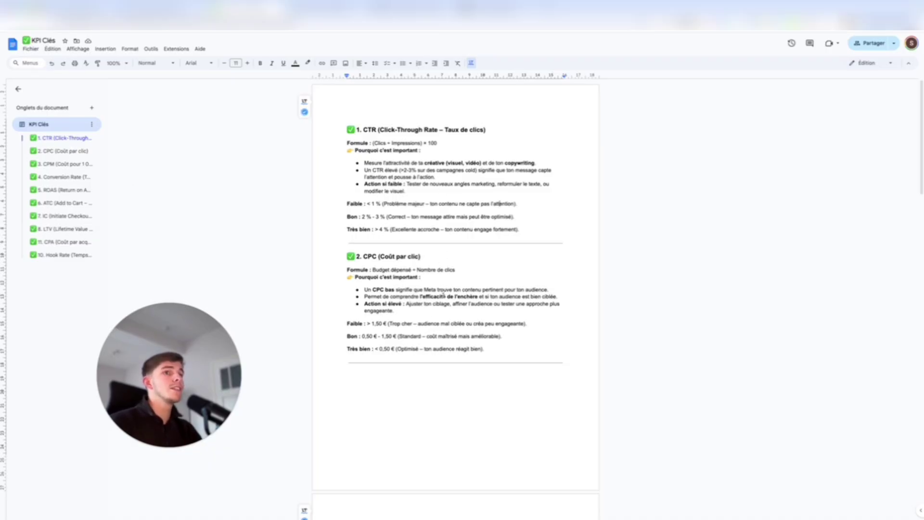
# Go through the CPM, Conversion Rate and ROAS sections of the KPI document and return to the CTR section
pyautogui.click(63, 163)
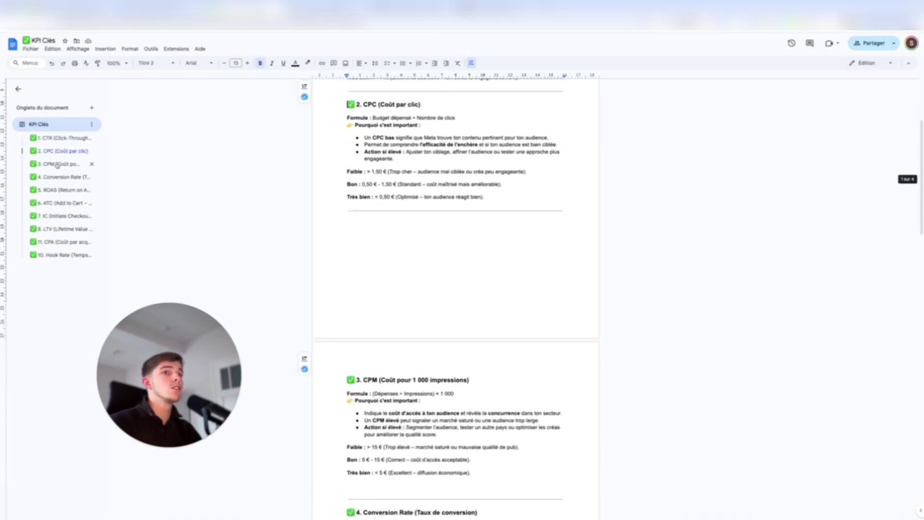
pyautogui.click(68, 178)
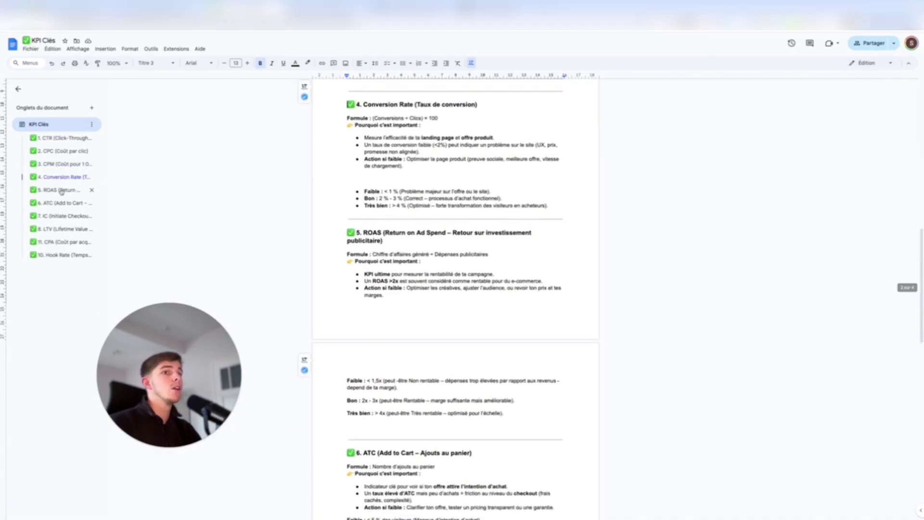
pyautogui.click(63, 191)
pyautogui.scroll(15, 510, 273)
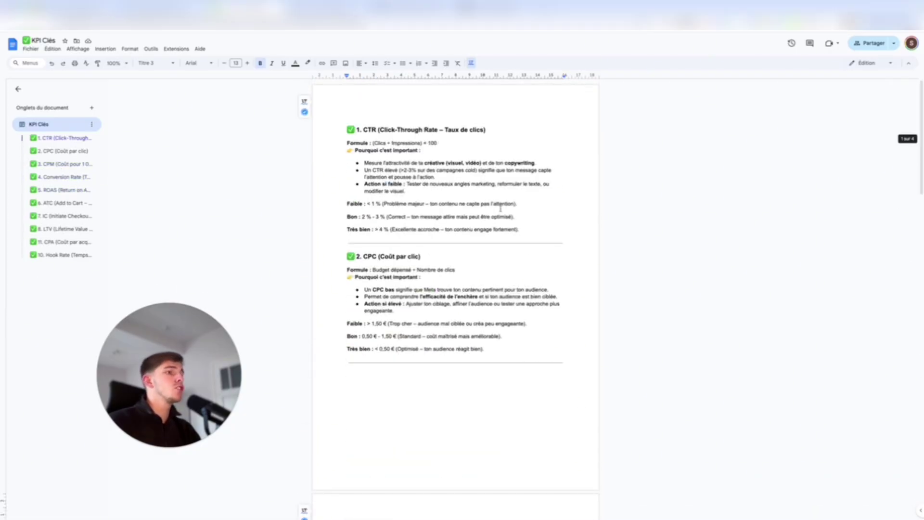